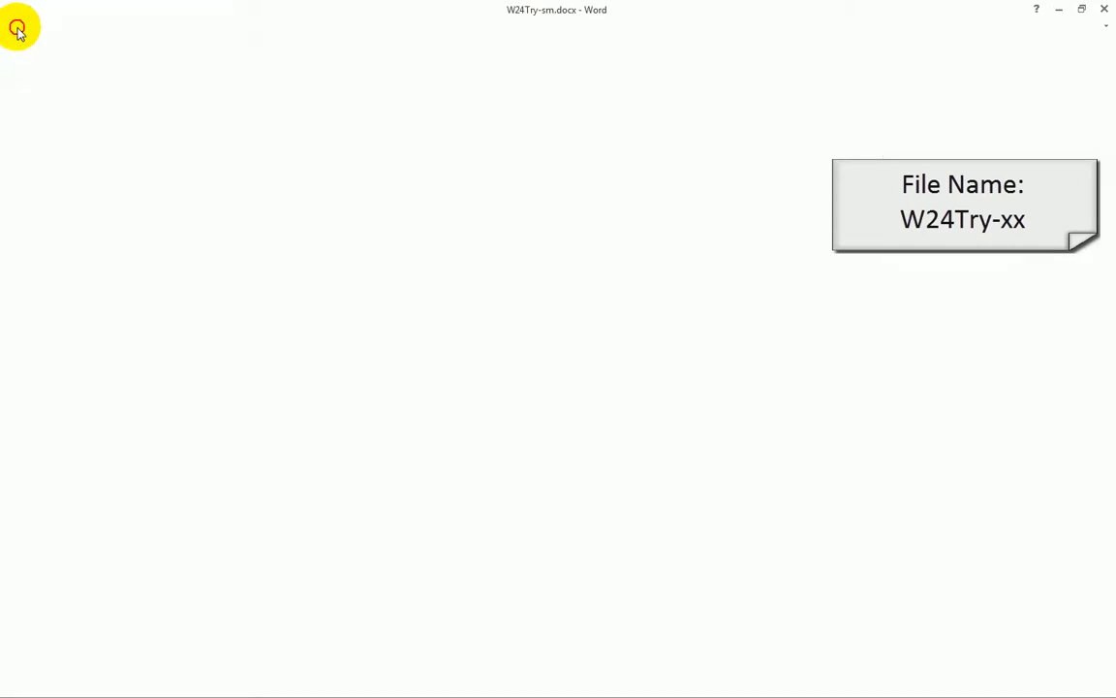
Save the document as W24Try-sm.docx in the Nov 15 class files folder
left_click(37, 186)
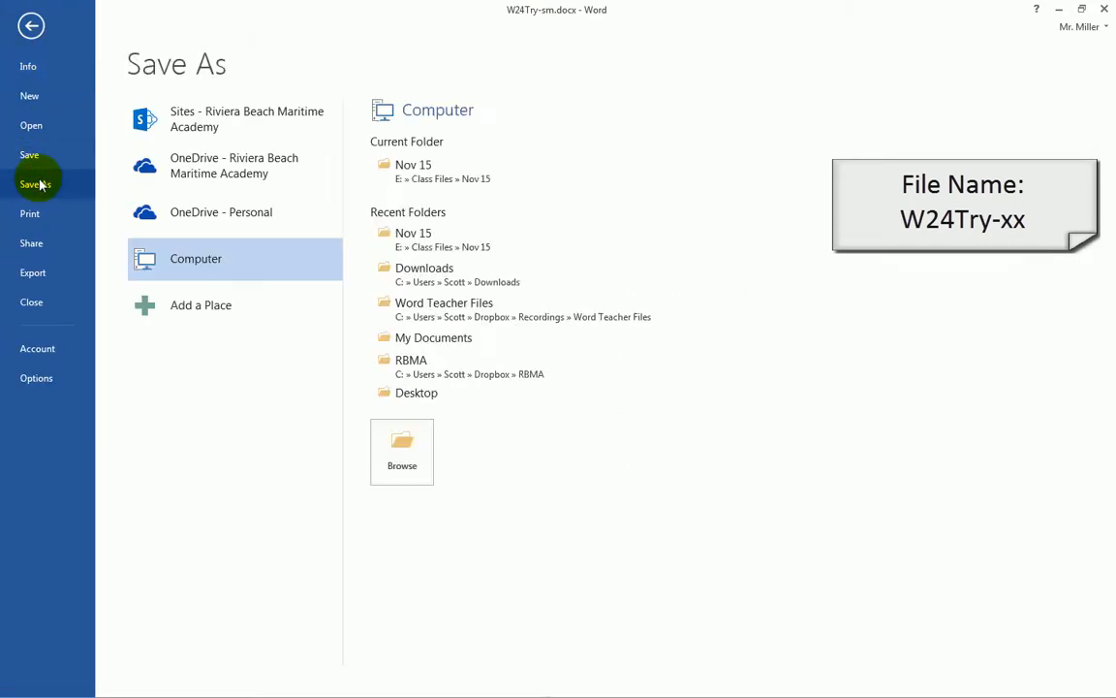
left_click(411, 172)
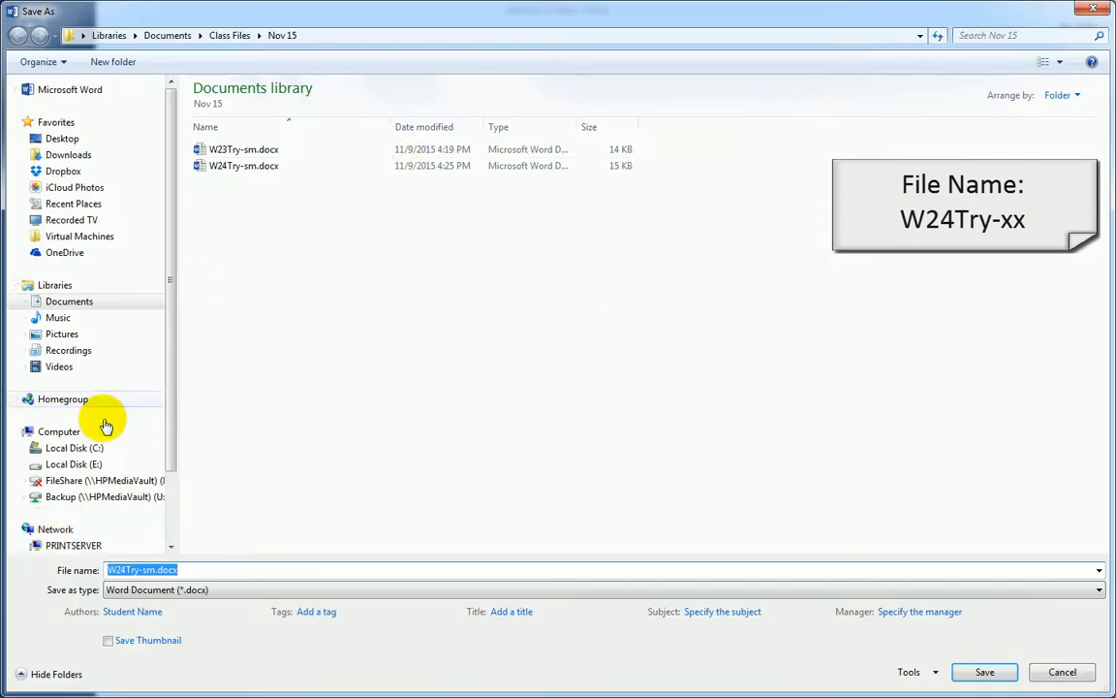
left_click(143, 570)
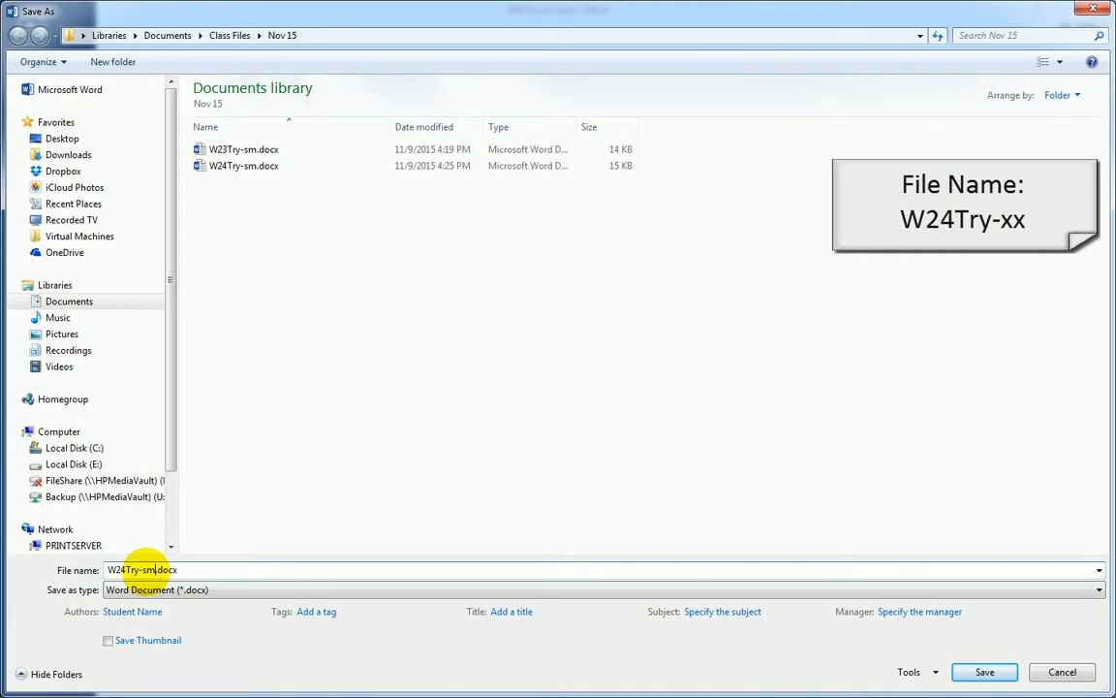
key("Return")
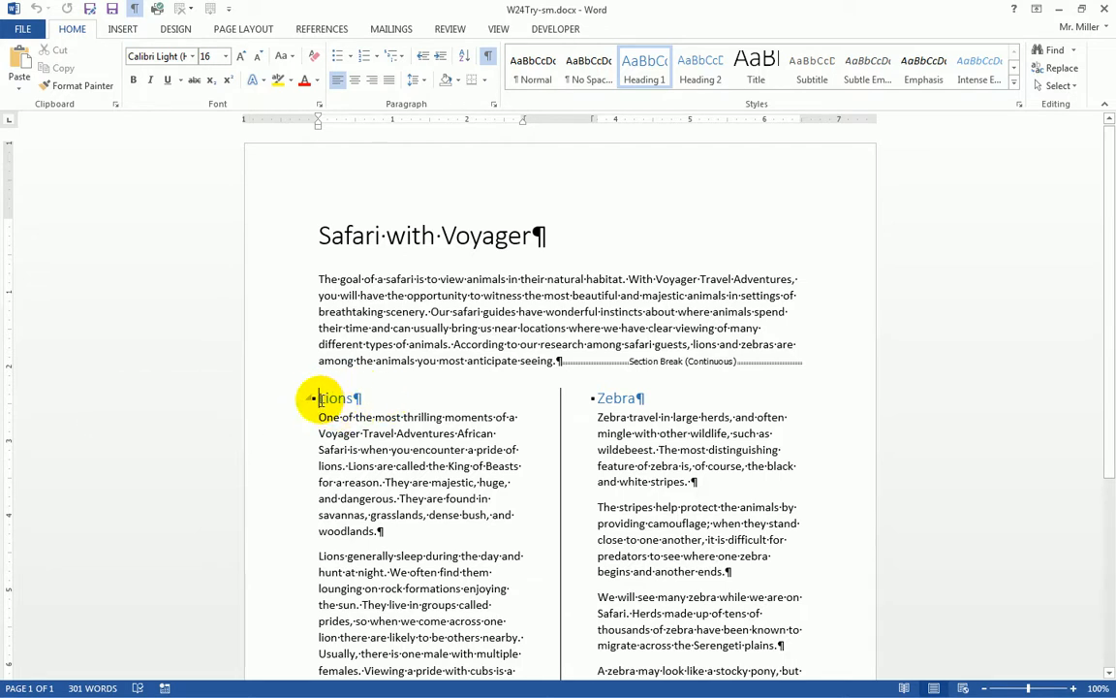
Add an In margin drop cap to the first letter of the Lions heading
left_click_drag(319, 398, 358, 399)
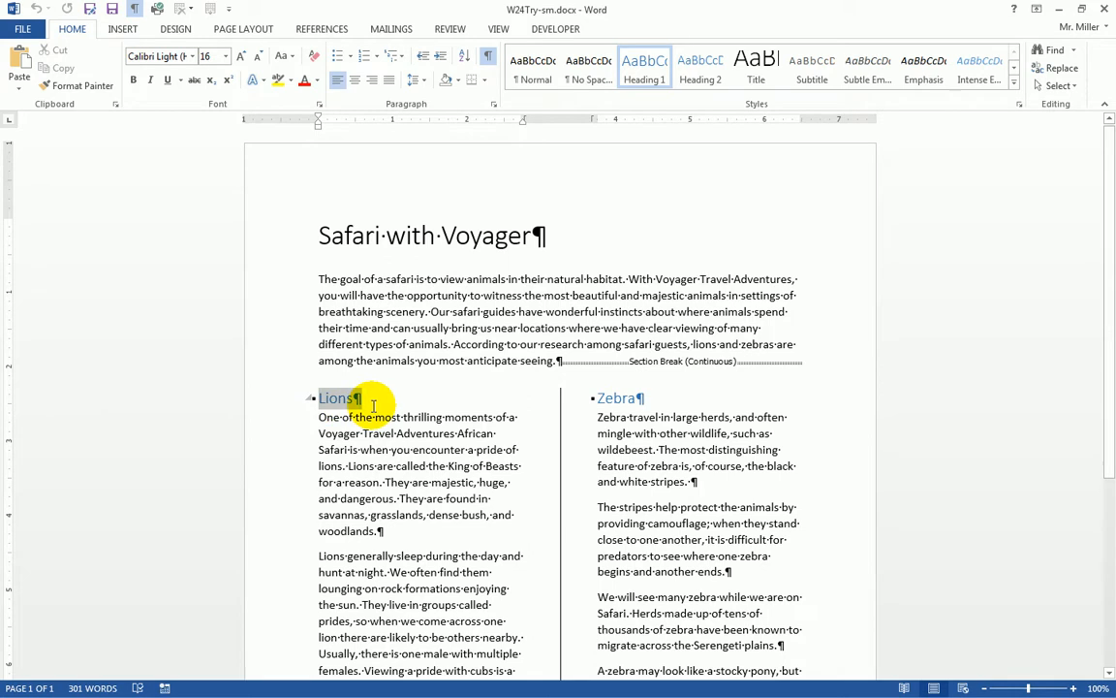
left_click(325, 400)
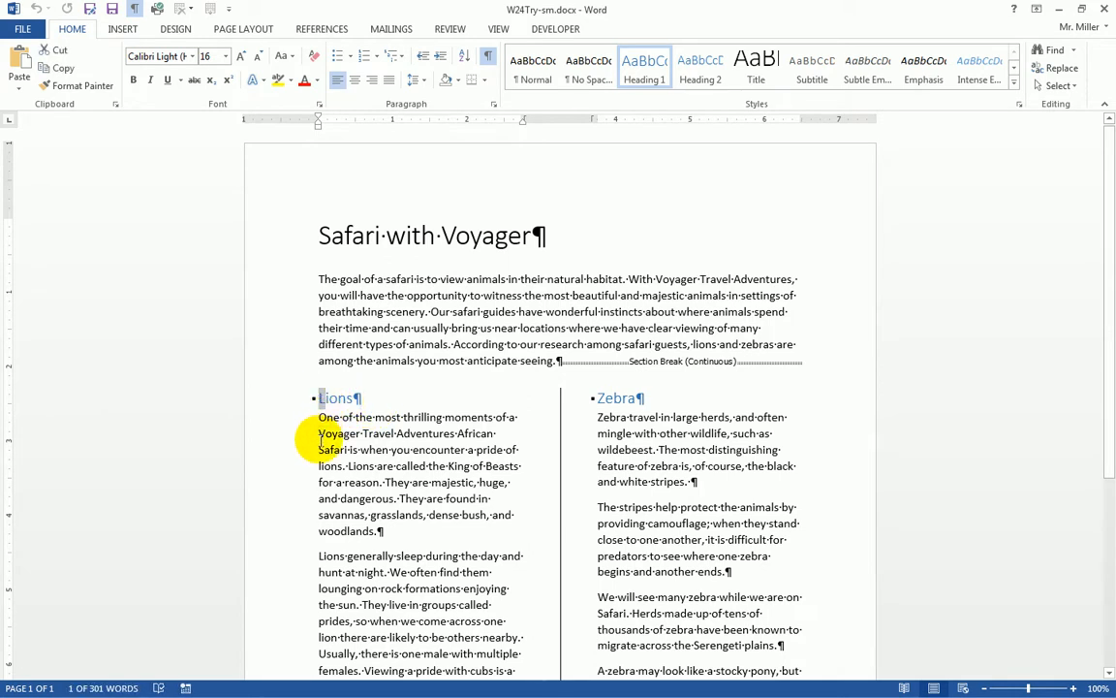
left_click(332, 399)
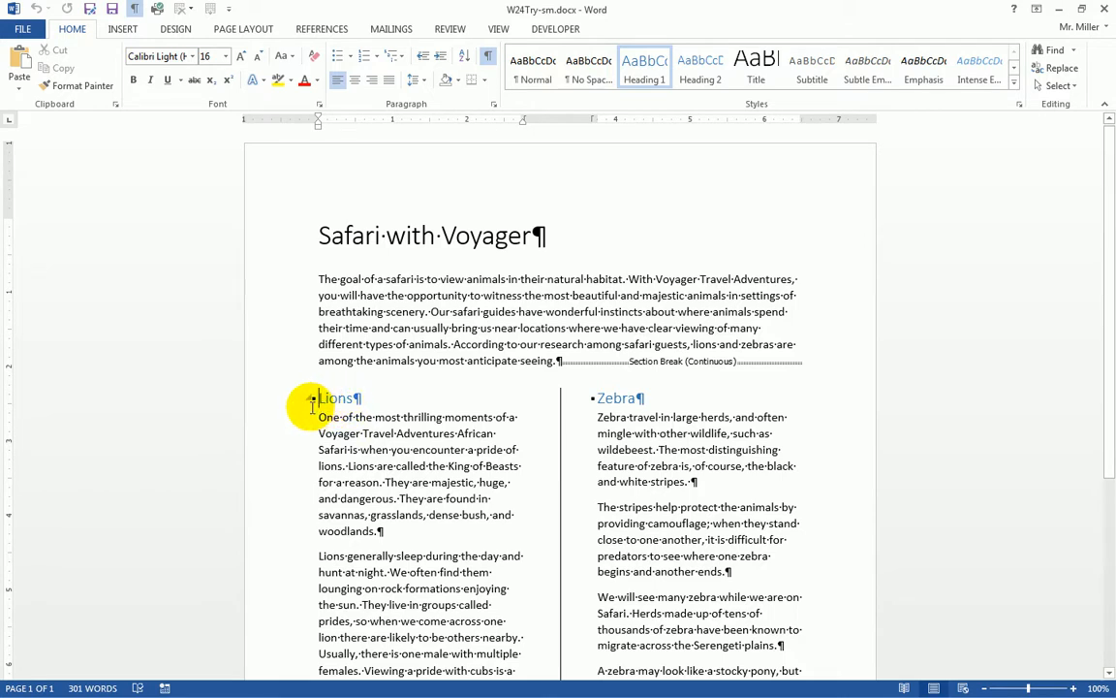
left_click(122, 30)
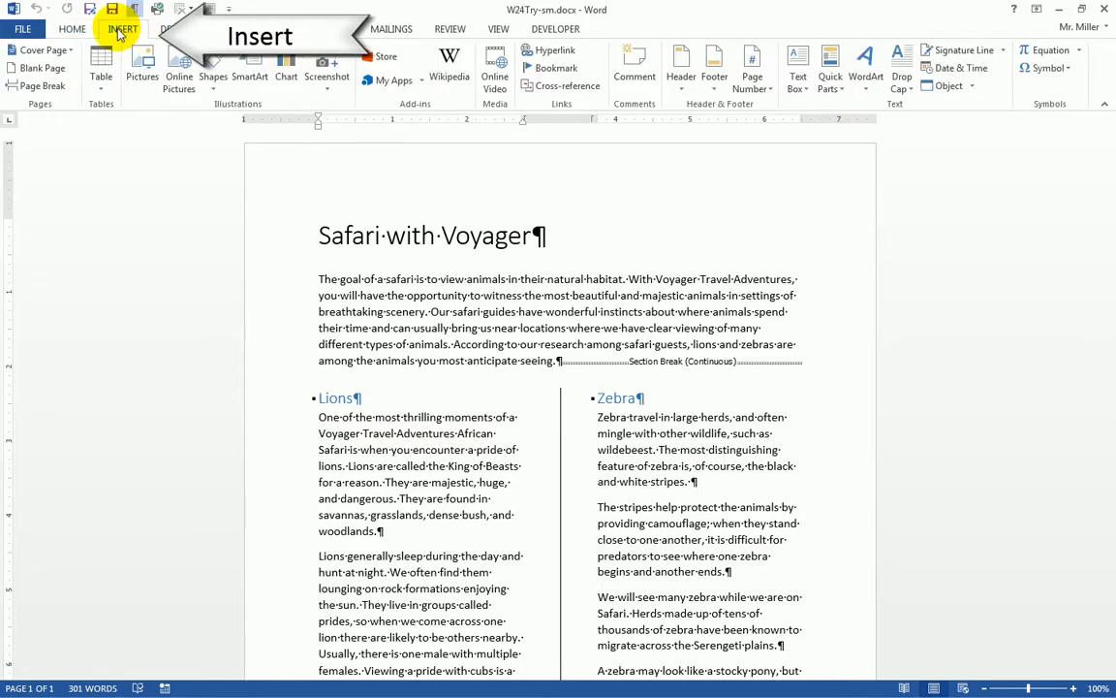
left_click(901, 82)
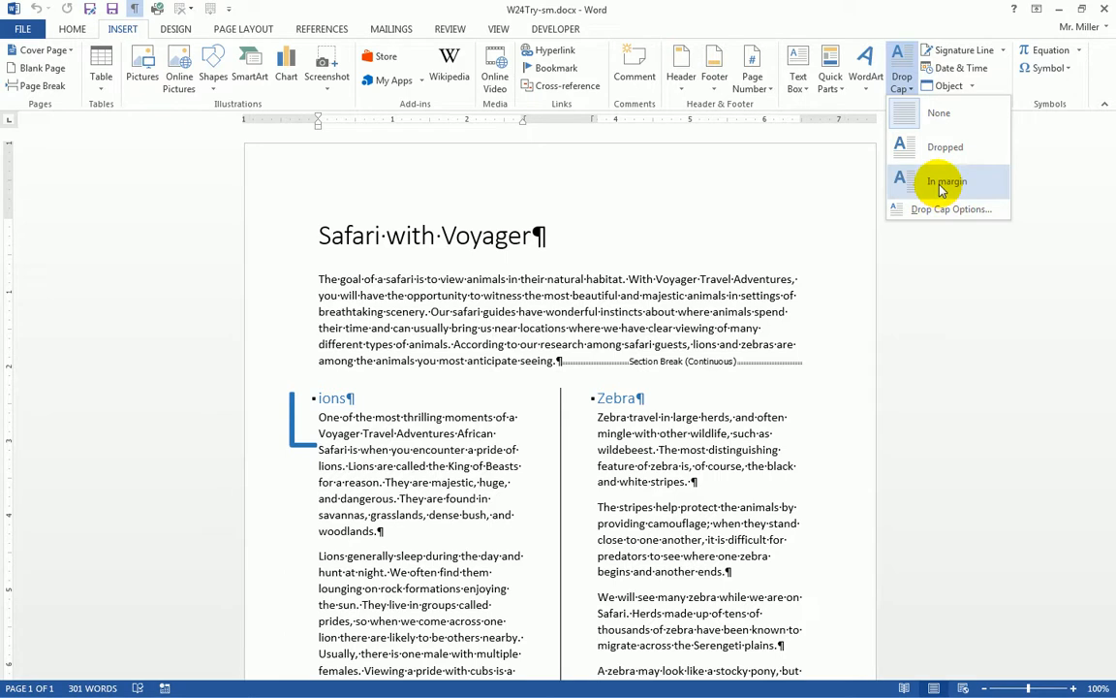
left_click(941, 191)
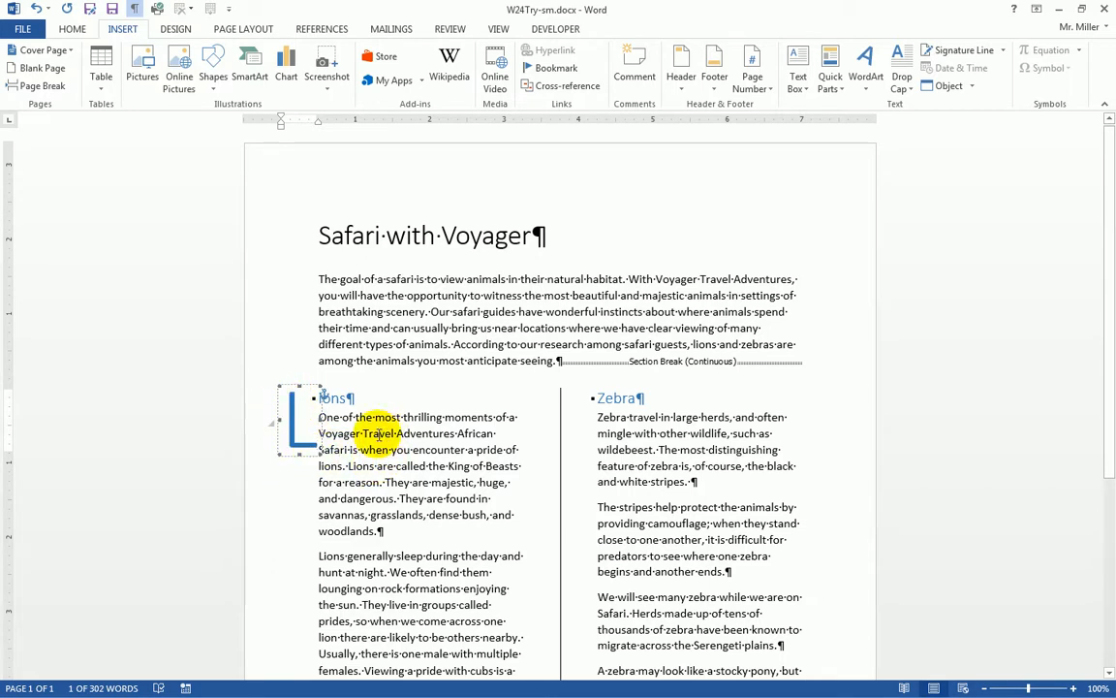
left_click(378, 433)
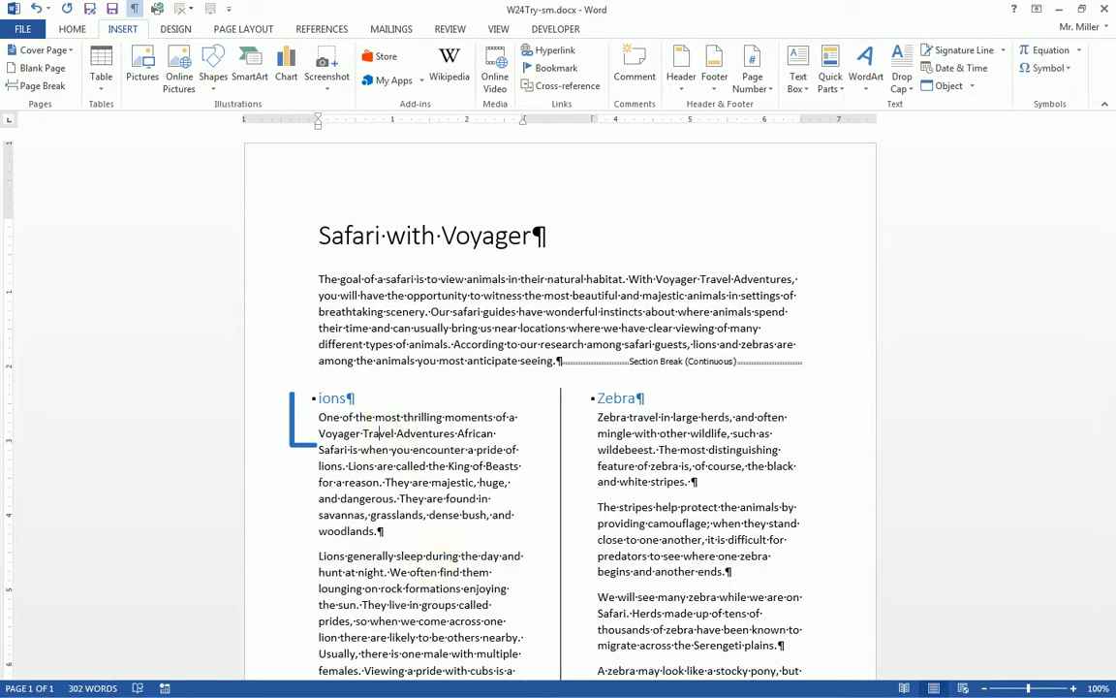
Add a drop cap to the Zebra heading with the Dropped position, Algerian font and 5 lines to drop
left_click(595, 397)
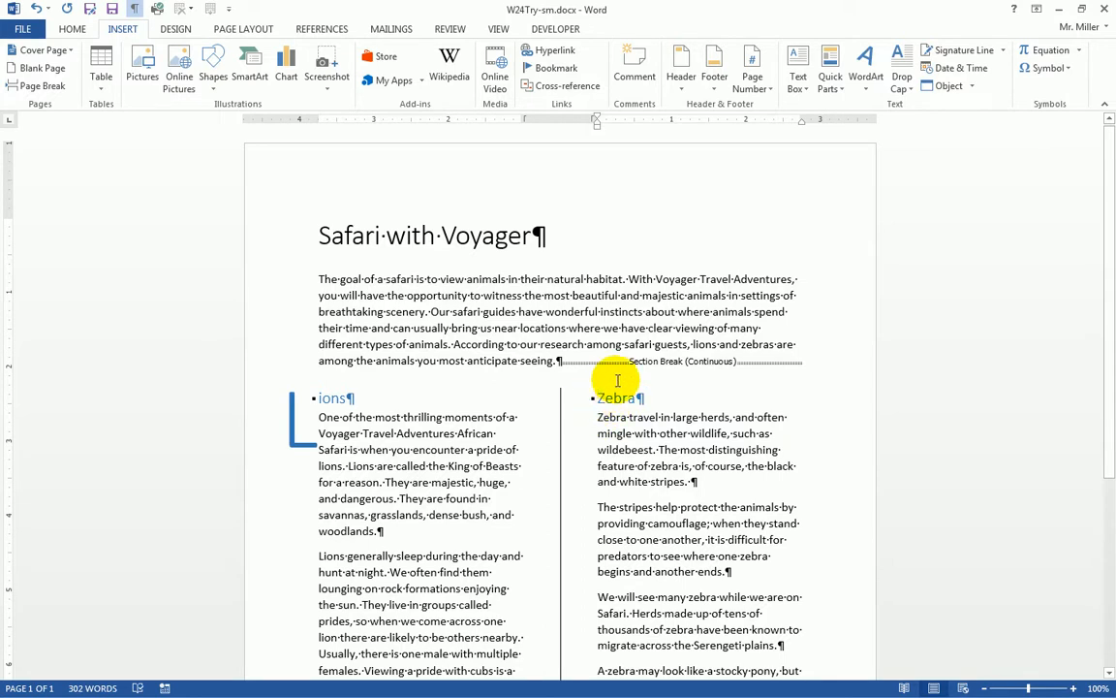
left_click(901, 91)
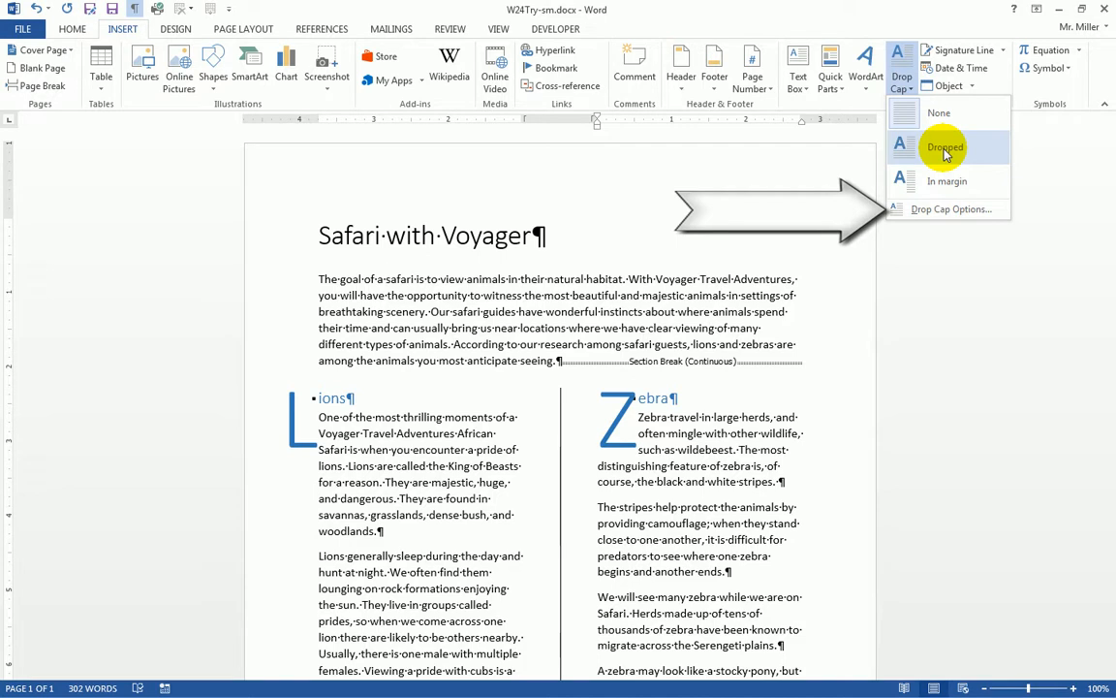
left_click(955, 211)
left_click_drag(540, 230, 371, 118)
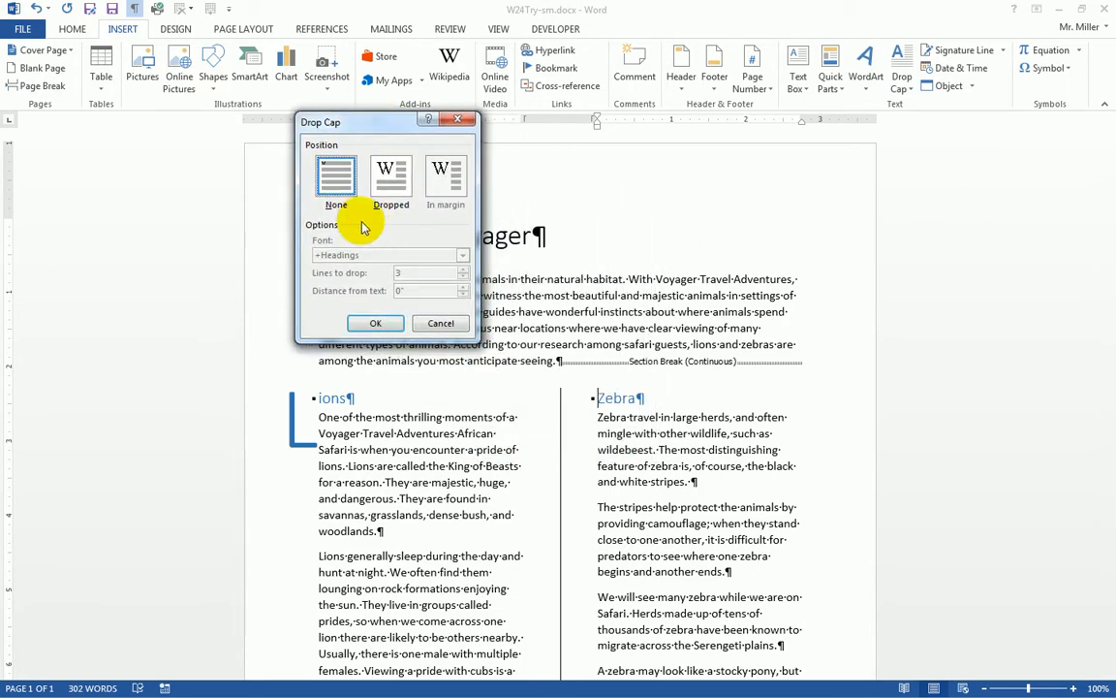
left_click(390, 191)
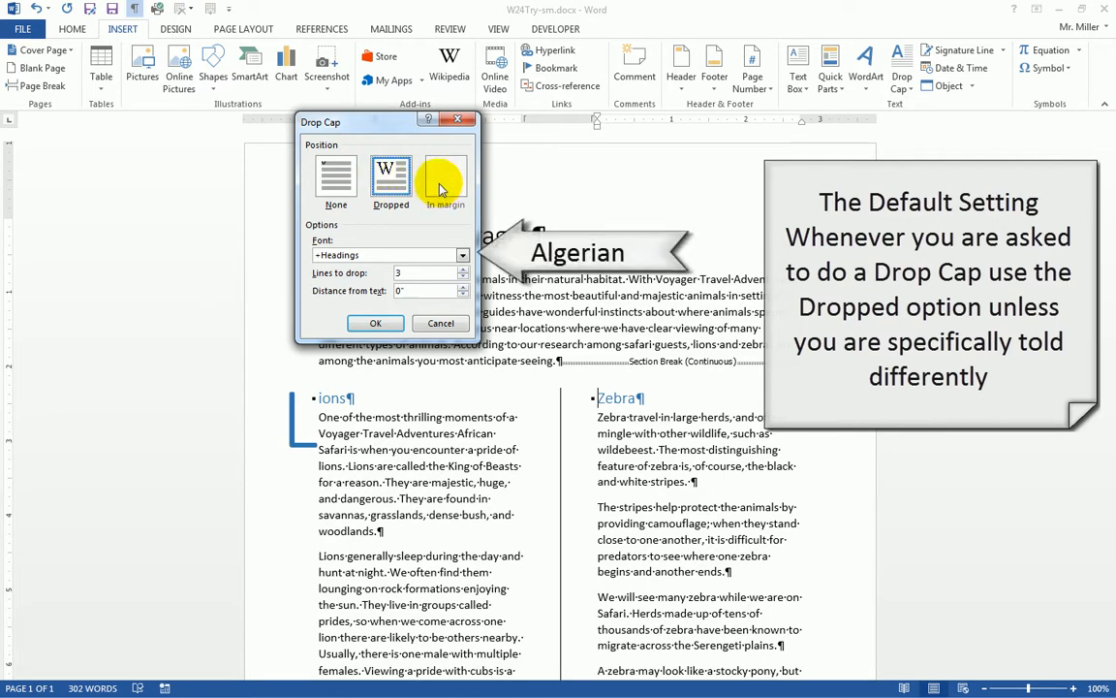
left_click(463, 260)
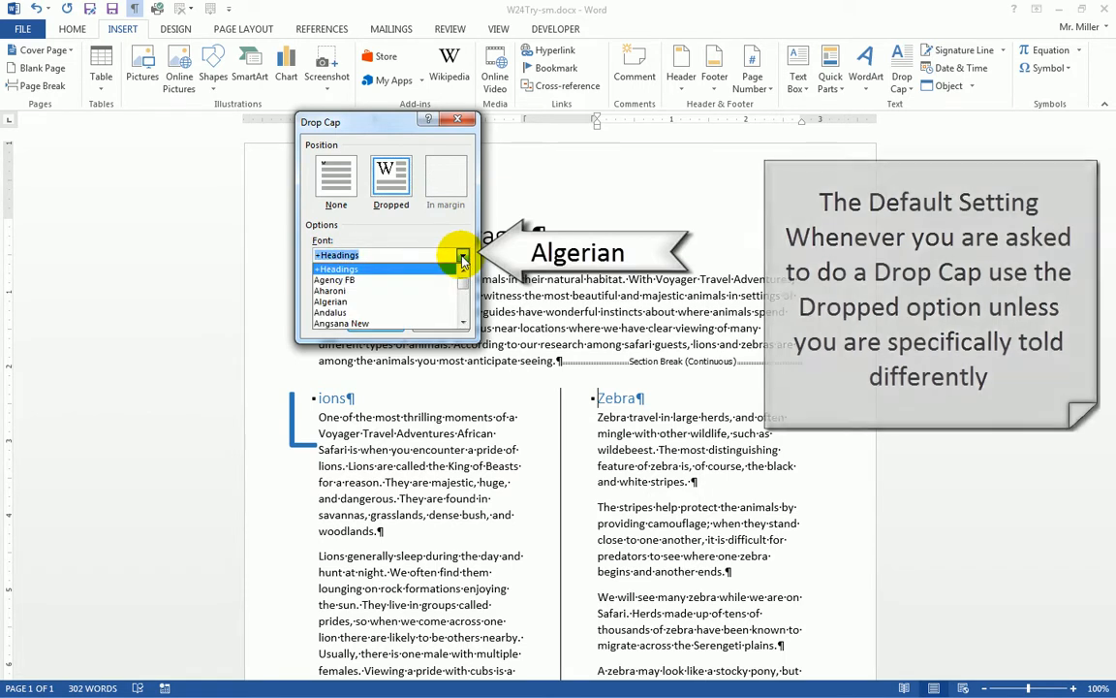
left_click(388, 301)
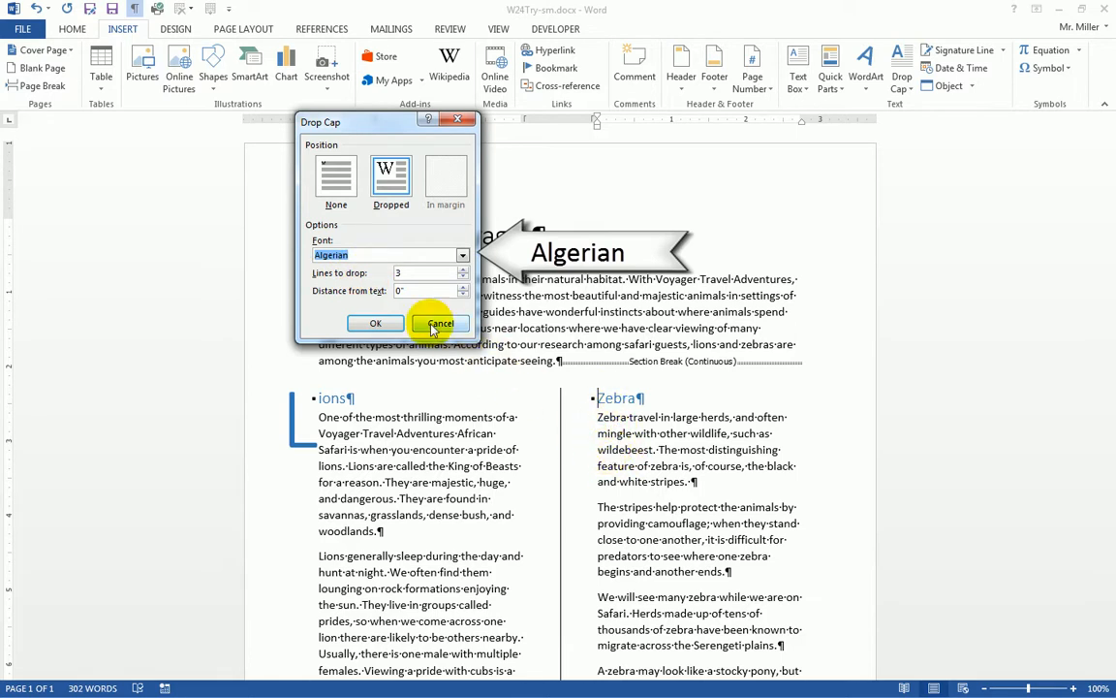
left_click(463, 270)
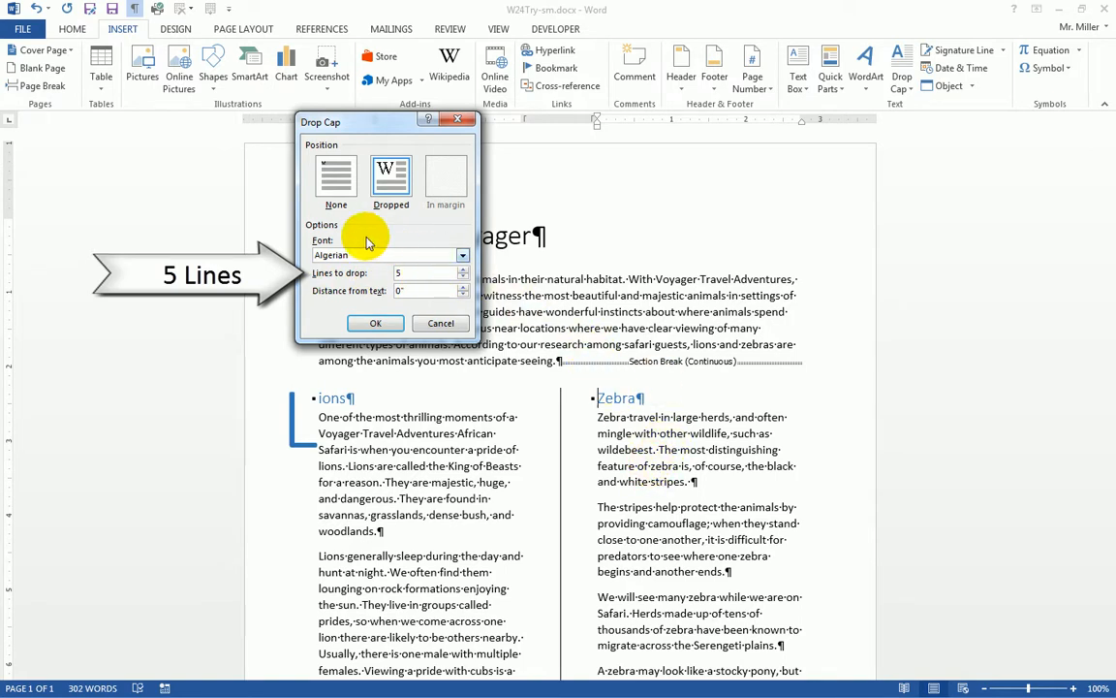
left_click(374, 321)
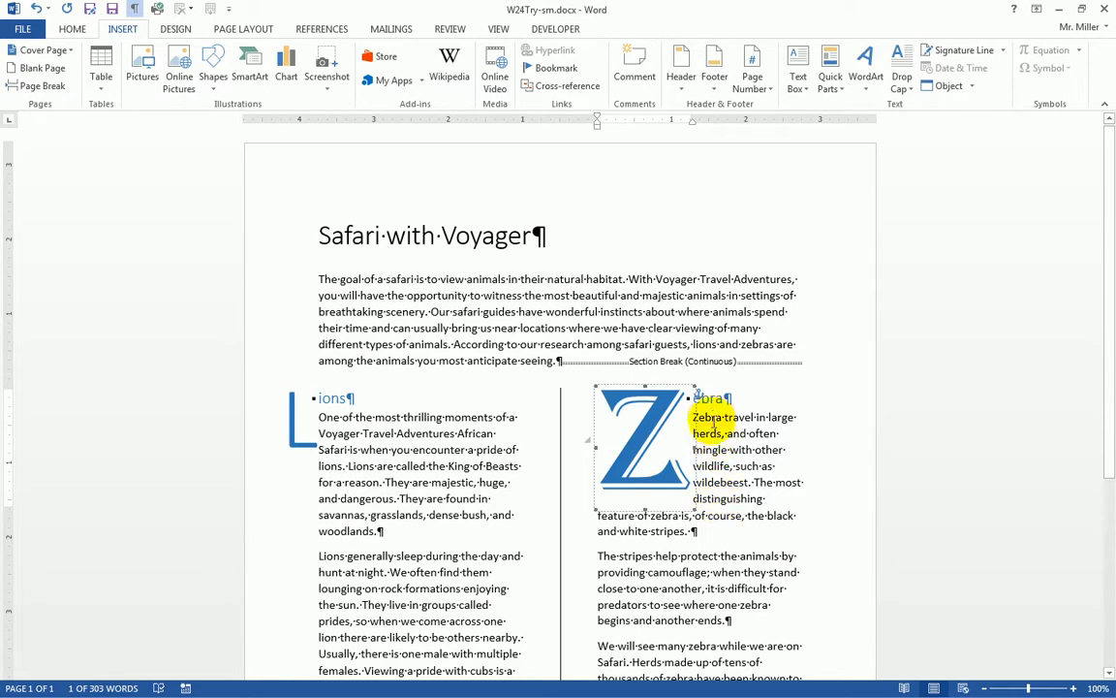
left_click(725, 467)
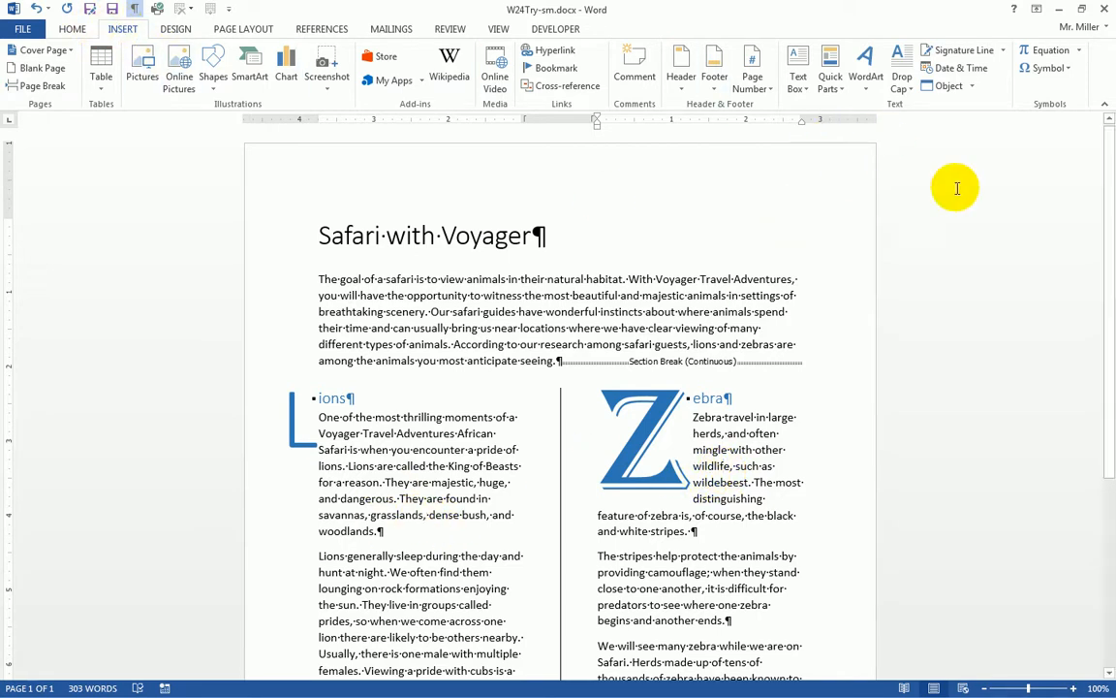
left_click(904, 89)
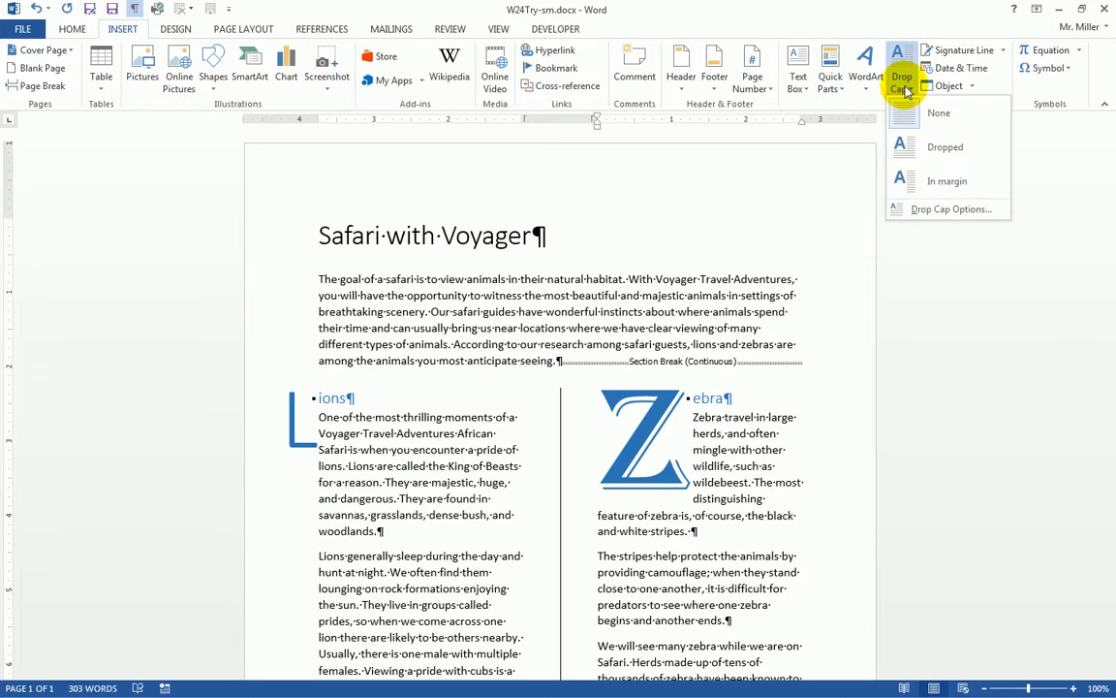
left_click(949, 213)
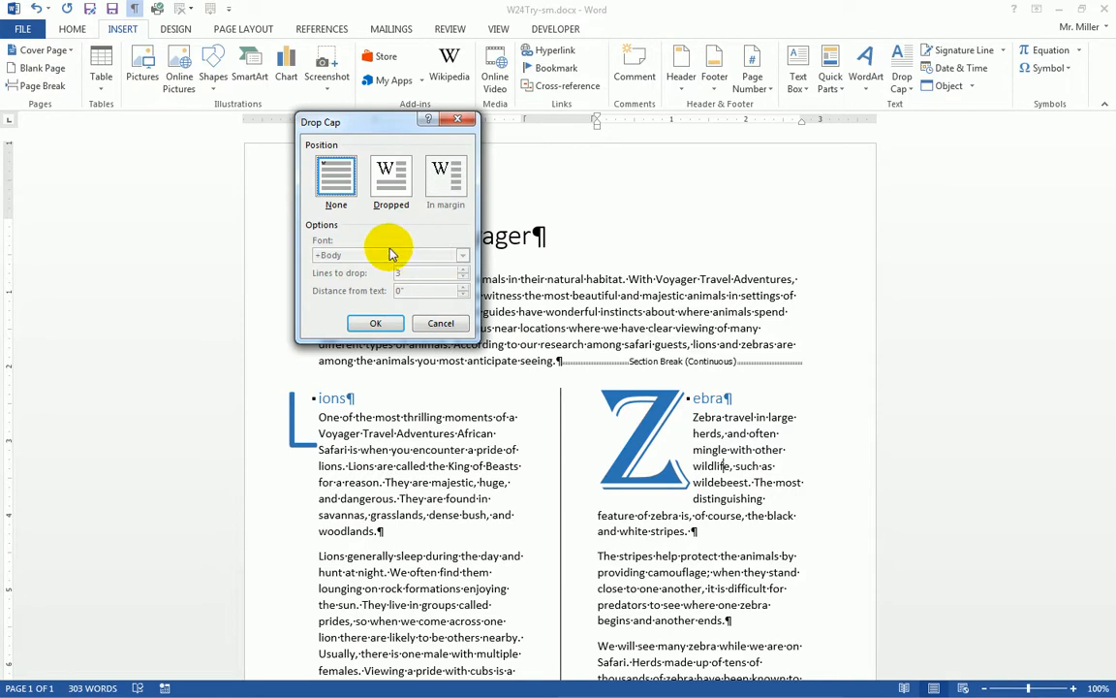
left_click(441, 326)
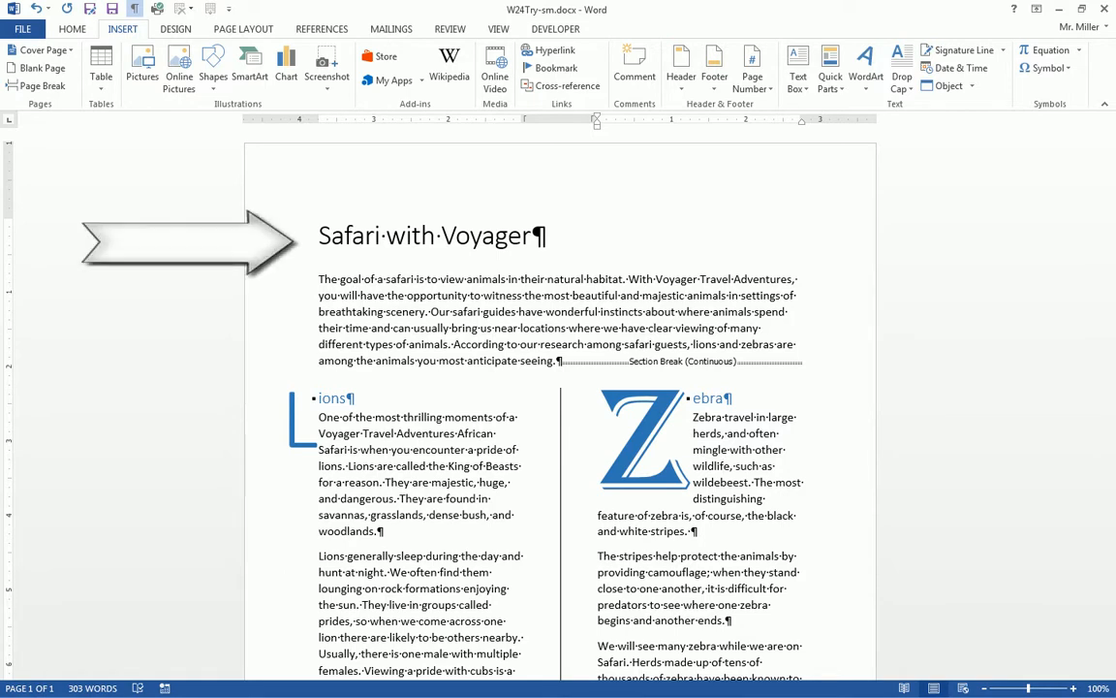
Open Borders and Shading for the title "Safari with Voyager" and set the border colour to the standard orange
left_click(417, 311)
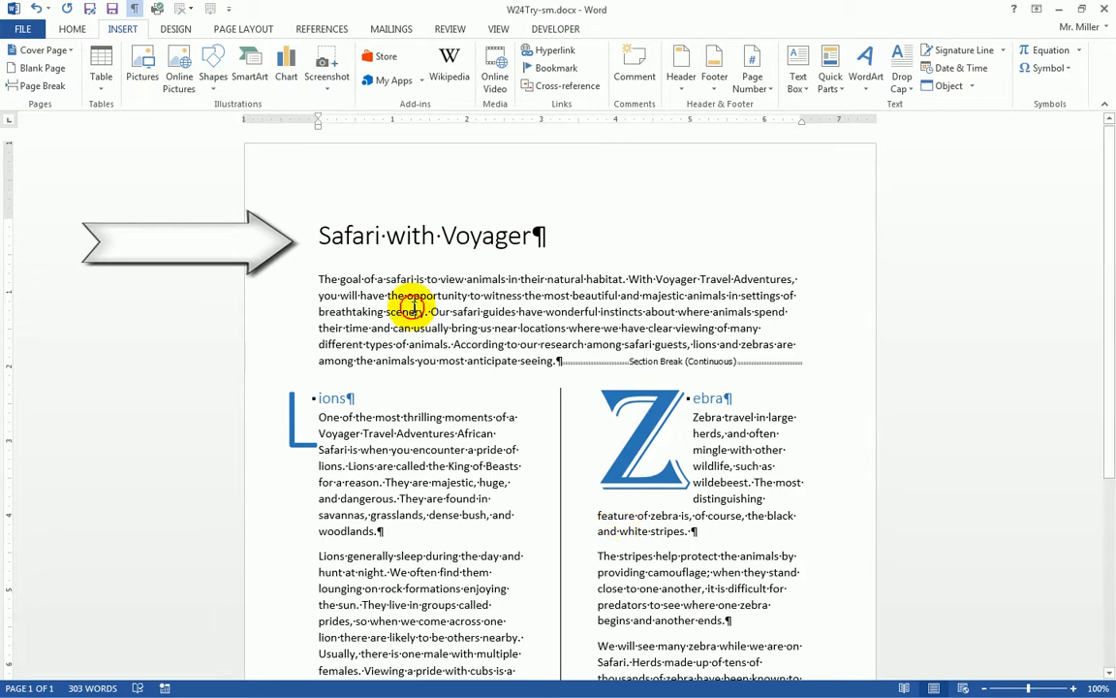
left_click(281, 233)
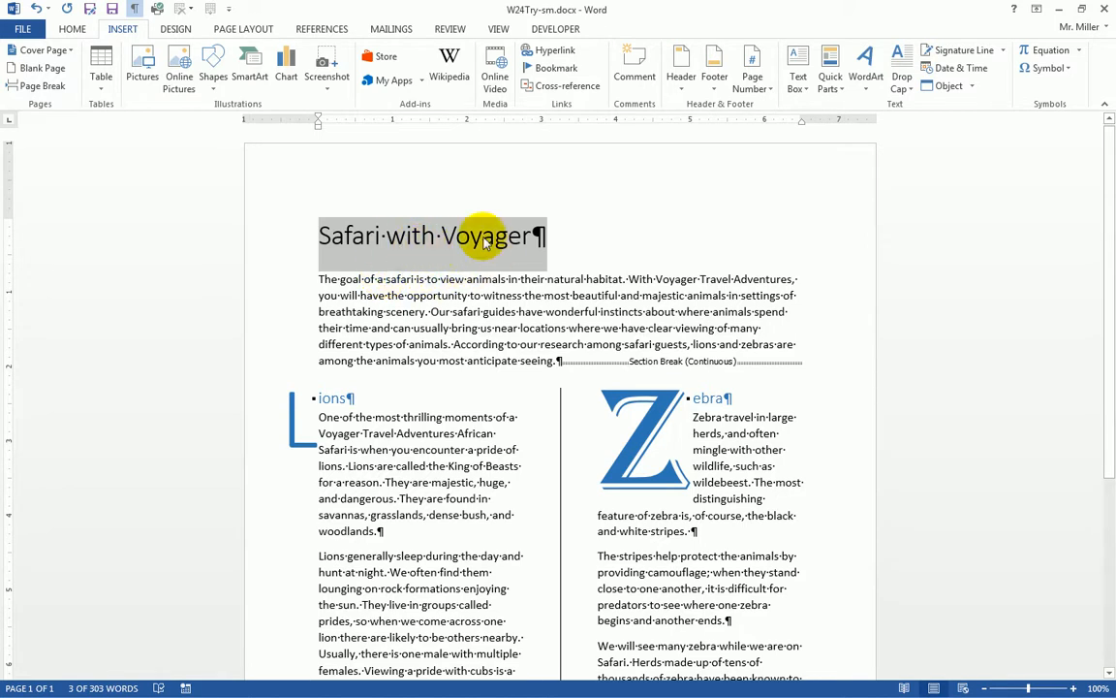
left_click(74, 30)
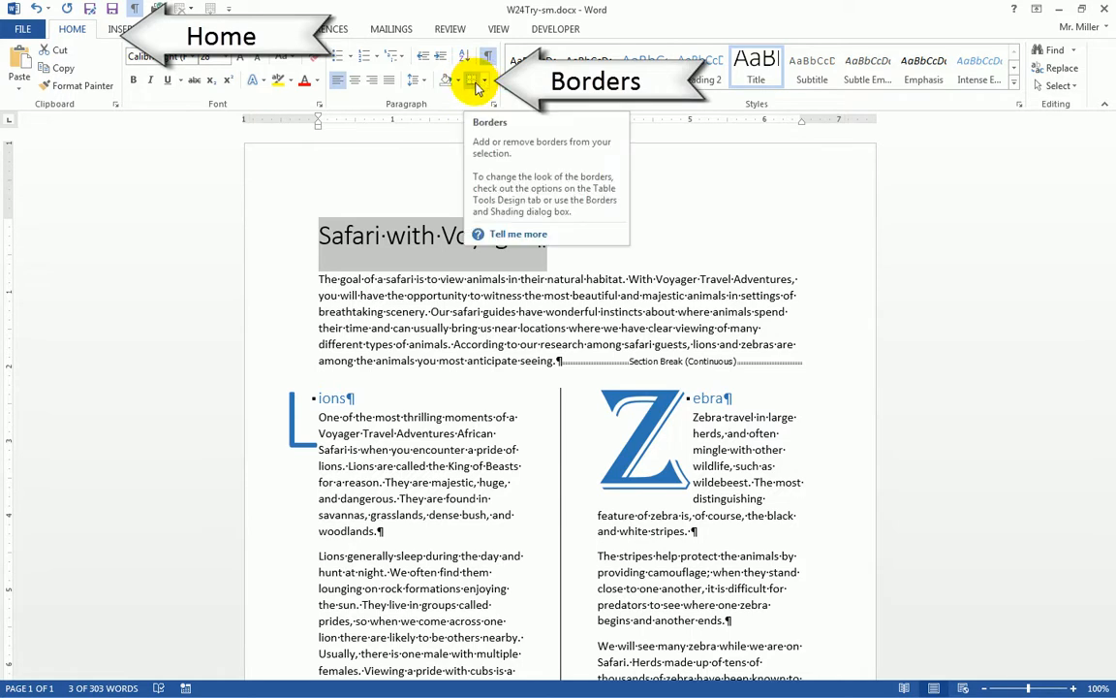
left_click(488, 87)
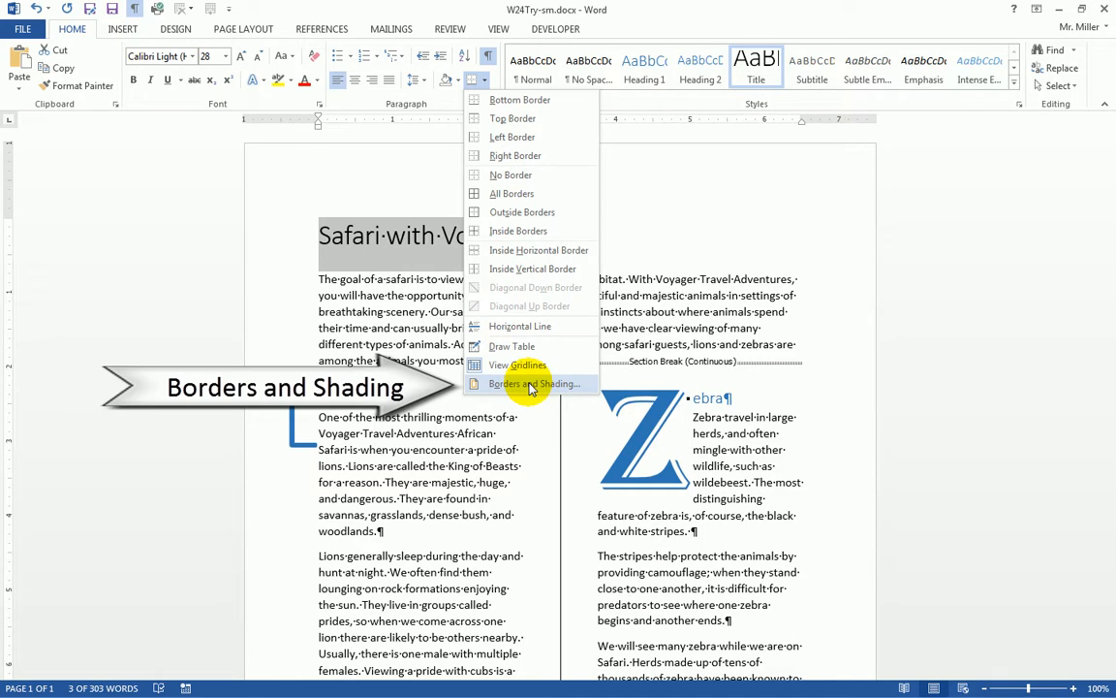
left_click(530, 384)
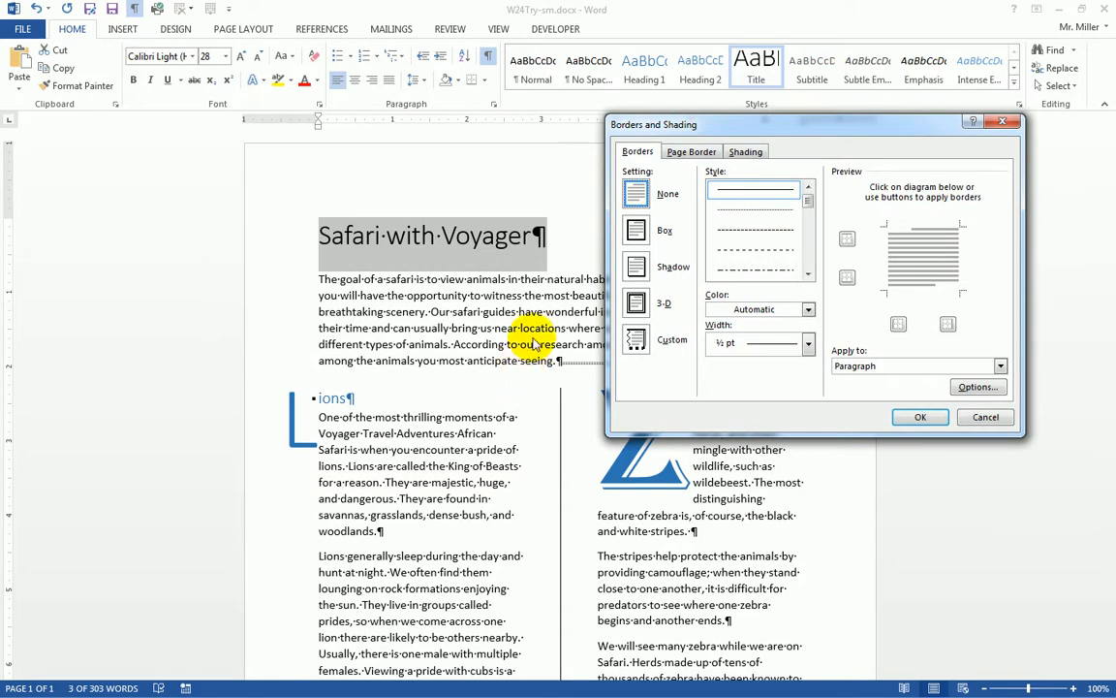
left_click(809, 310)
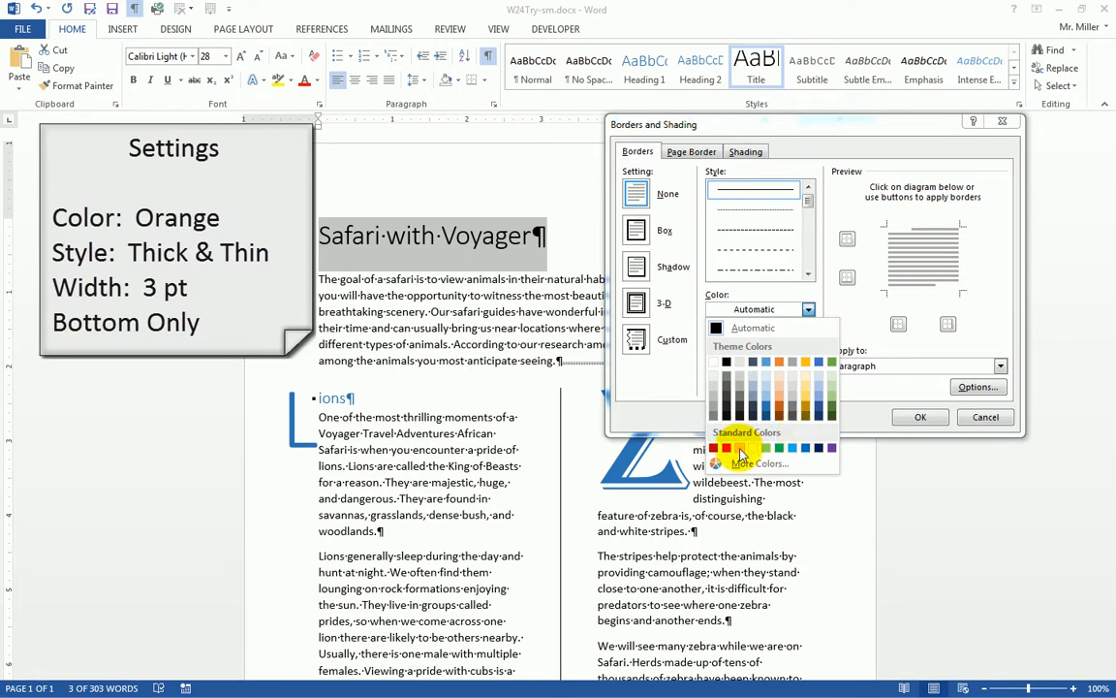
left_click(740, 448)
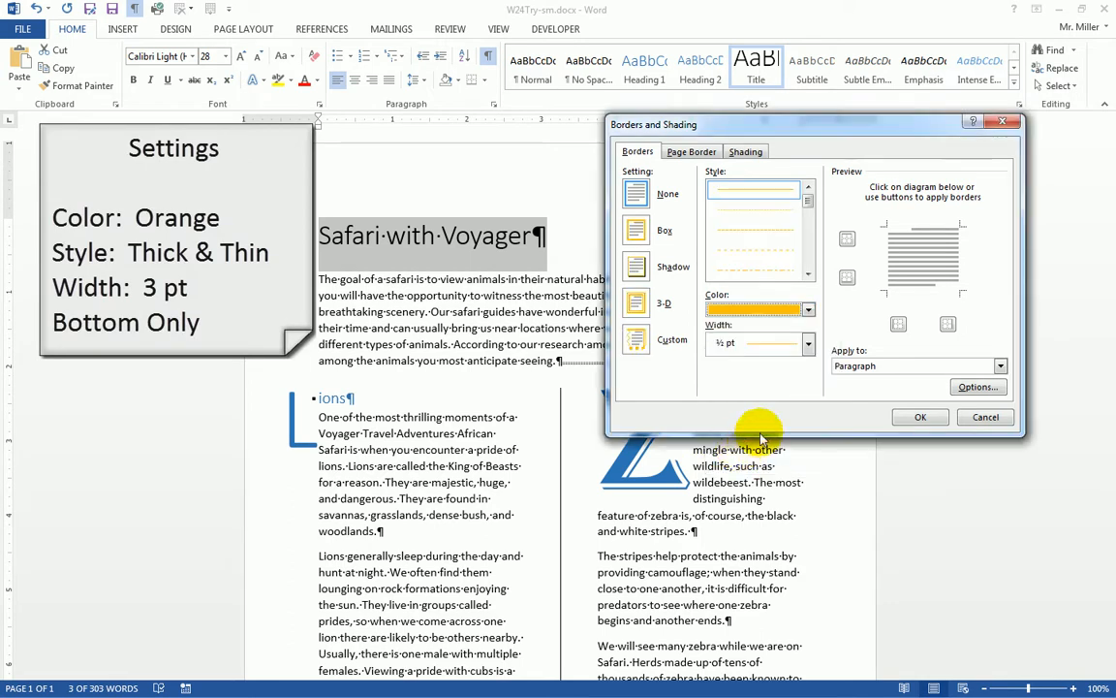
Give the title paragraph a box border in the thick-and-thin double line style, 3 pt wide
left_click(808, 275)
left_click(808, 274)
left_click(808, 275)
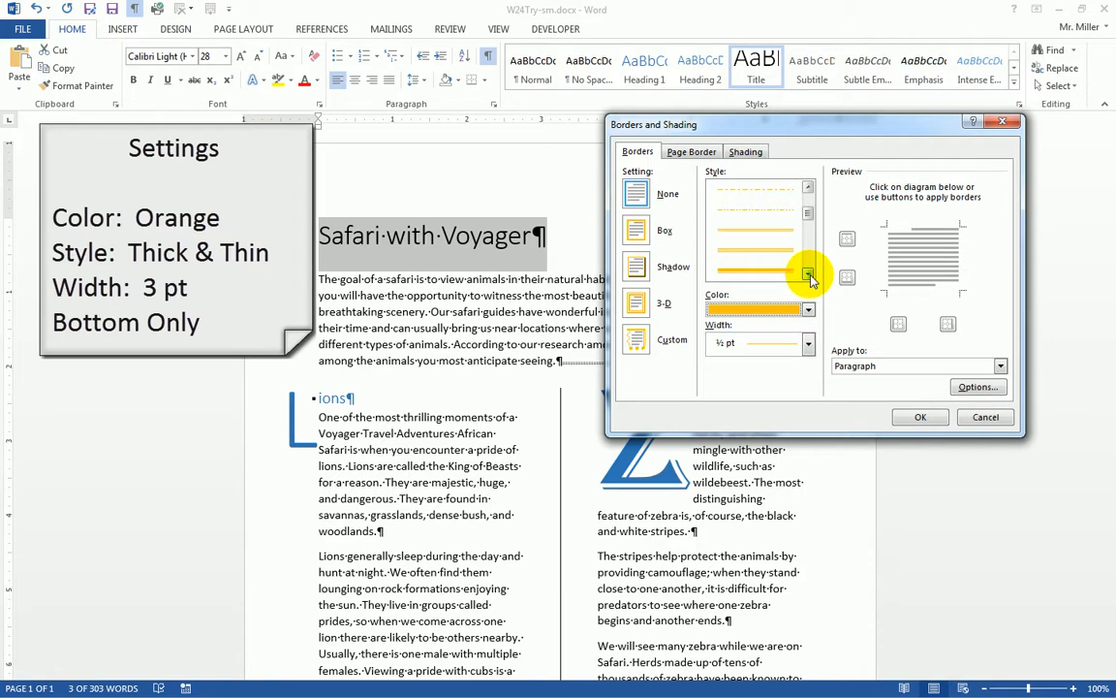
left_click(808, 275)
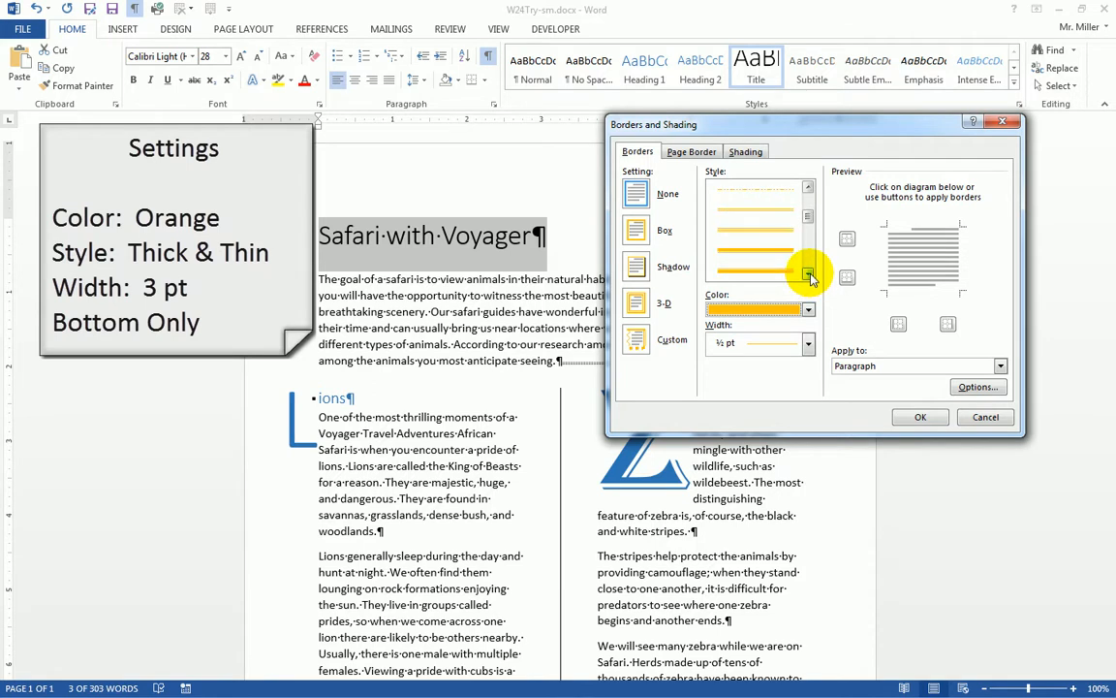
left_click(732, 251)
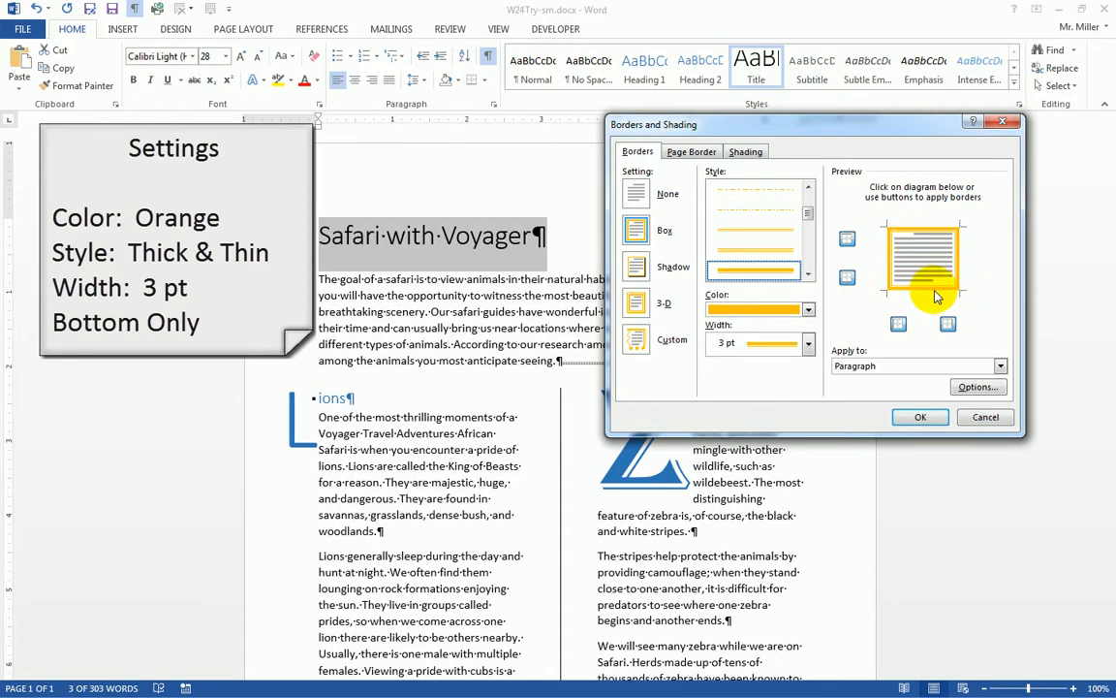
Remove the left, top and right borders from the title paragraph, keeping only the orange thick-and-thin bottom border
left_click(890, 263)
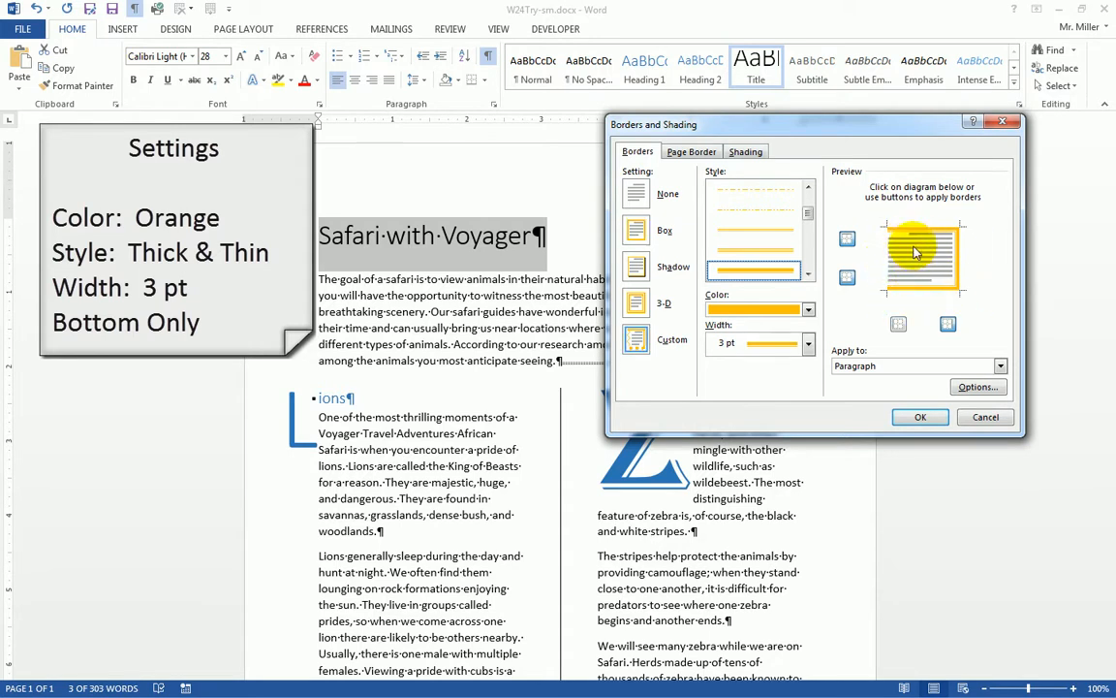
left_click(921, 230)
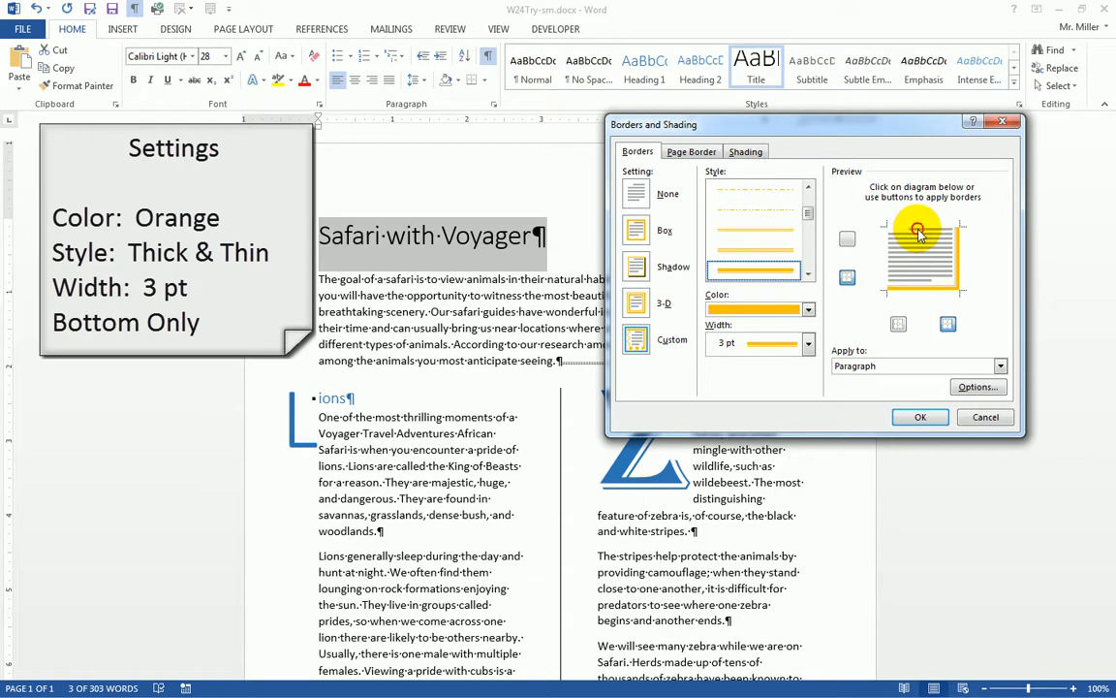
left_click(958, 265)
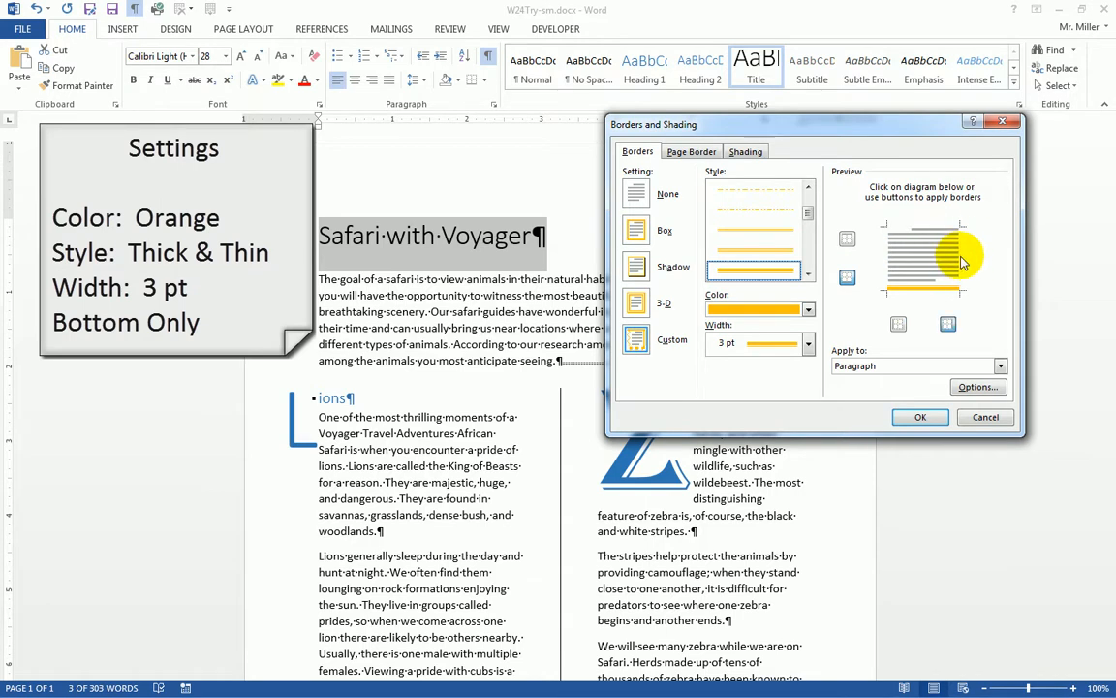
Toggle the title paragraph's top, left and right borders on and off again in the border preview
left_click(848, 240)
left_click(849, 243)
left_click(848, 243)
left_click(849, 243)
left_click(848, 242)
left_click(848, 242)
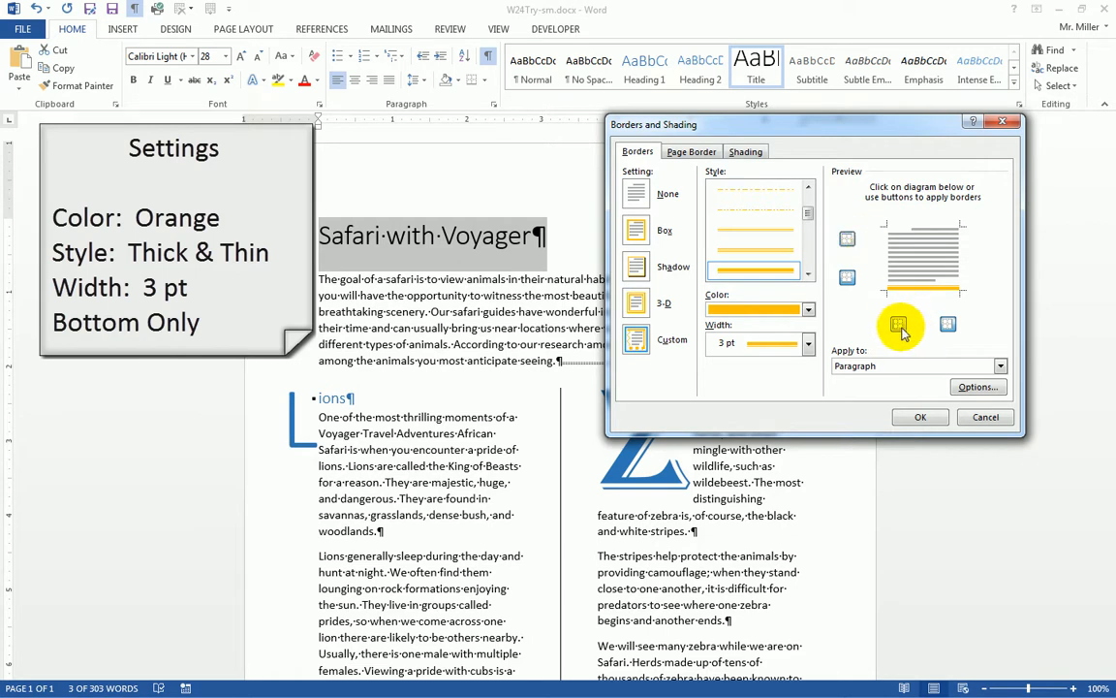
left_click(898, 325)
left_click(898, 325)
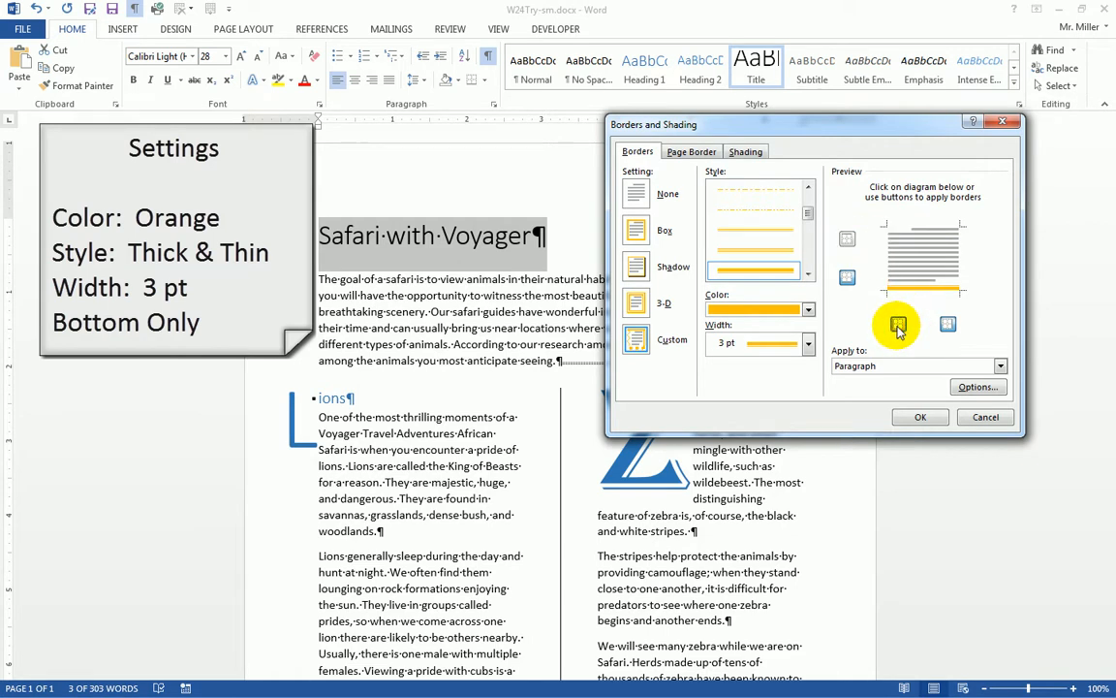
left_click(948, 326)
left_click(948, 326)
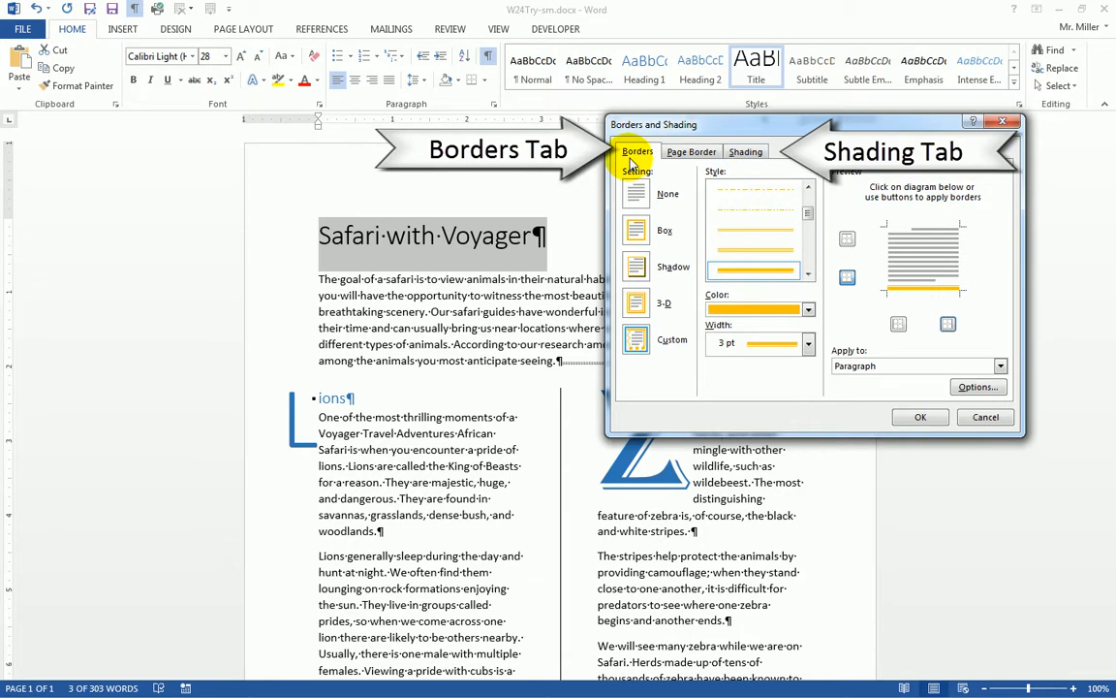
Give the title paragraph a Gray-25%, Background 2 shading fill and apply the border and shading settings
left_click(757, 154)
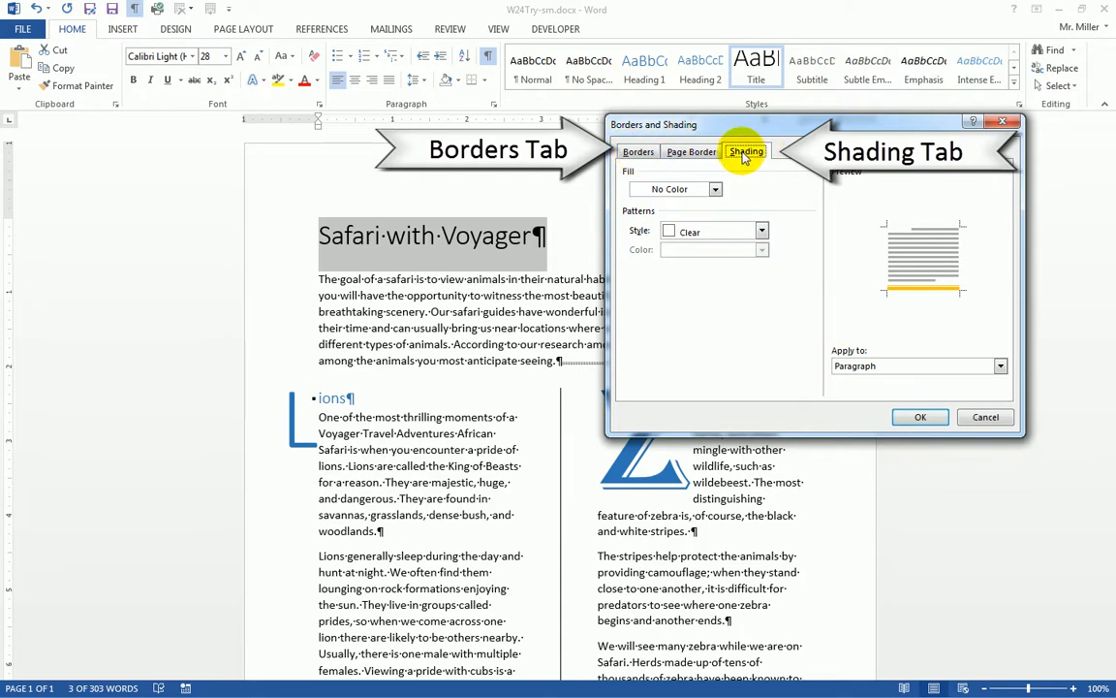
left_click(715, 190)
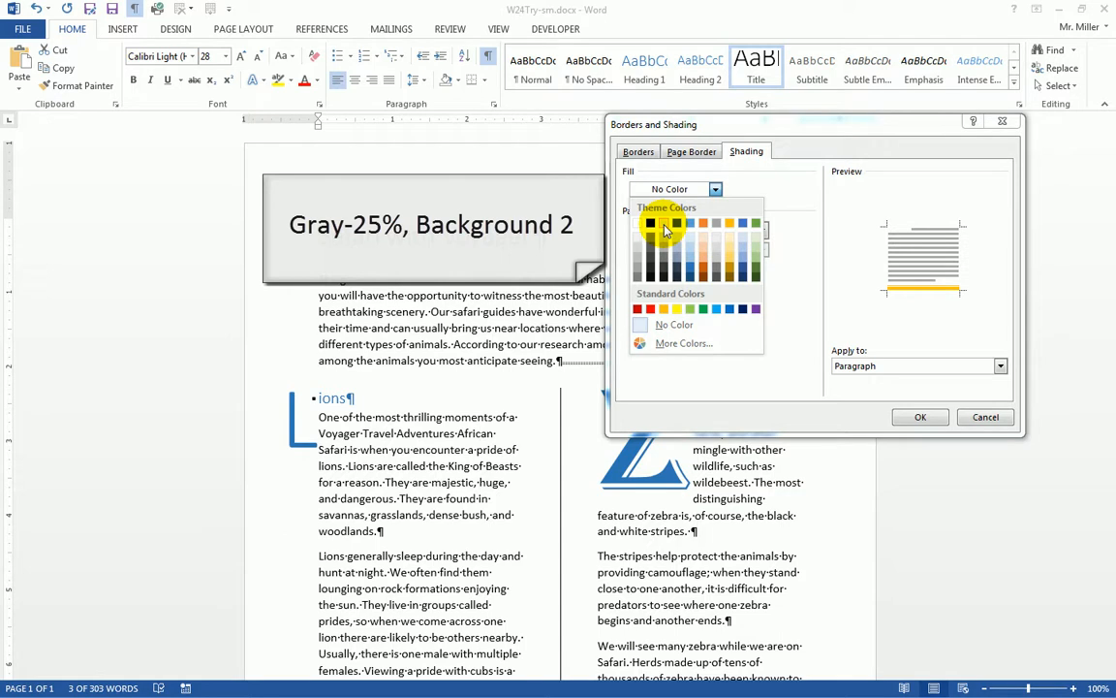
left_click(664, 224)
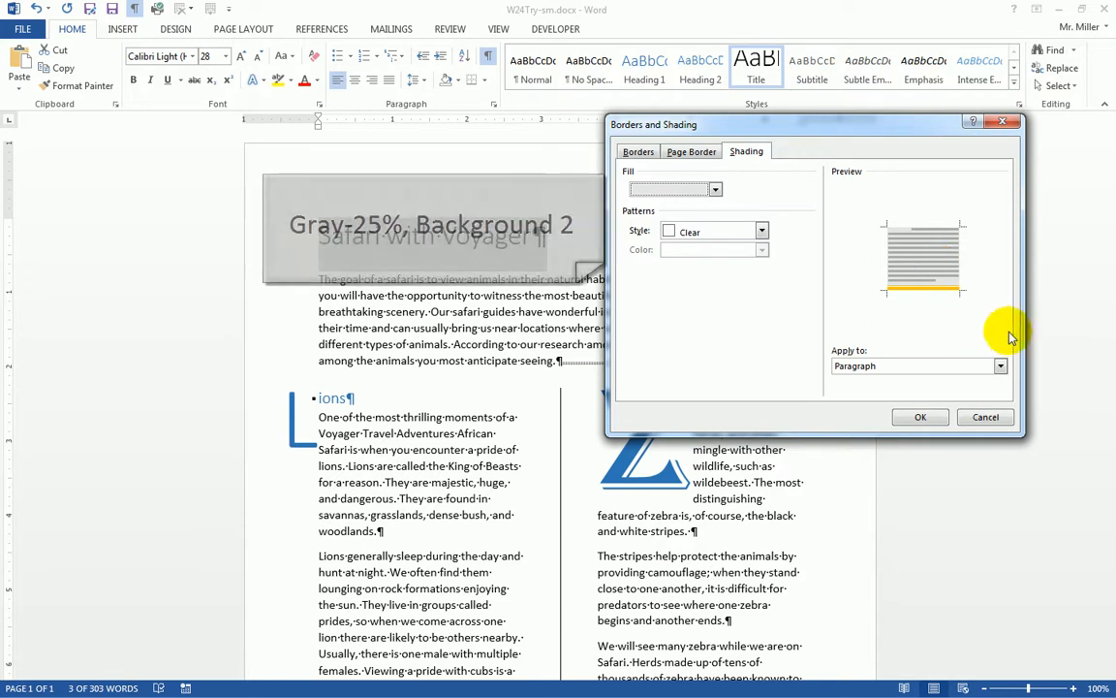
left_click(921, 418)
left_click(924, 416)
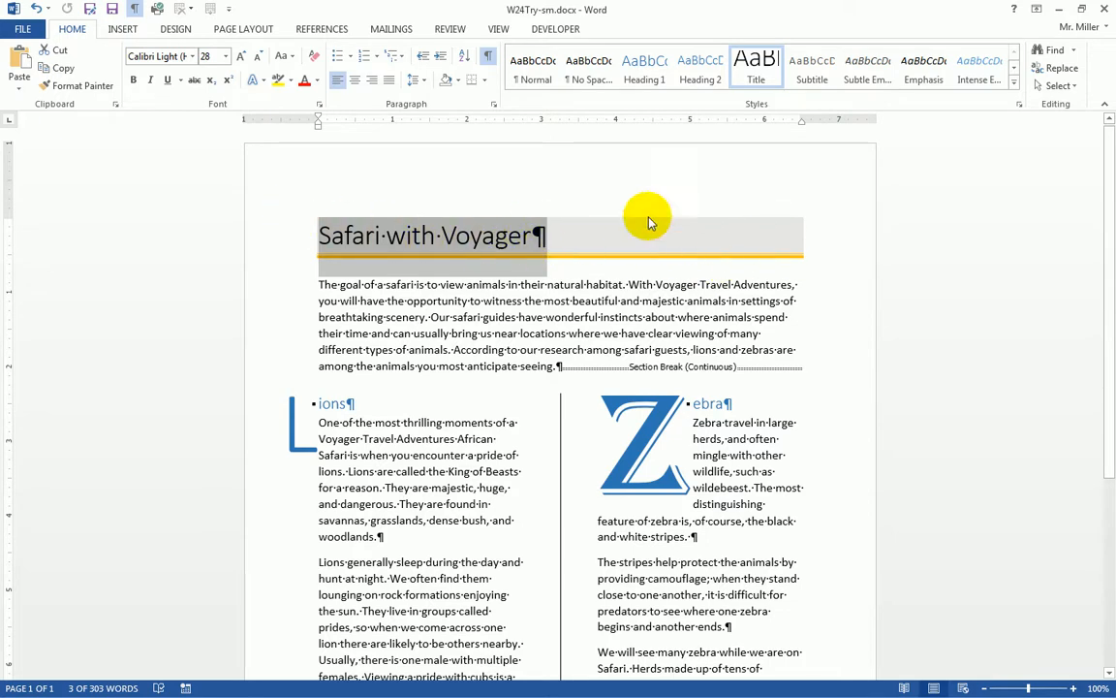
Center the title "Safari with Voyager" and save the document
left_click(356, 81)
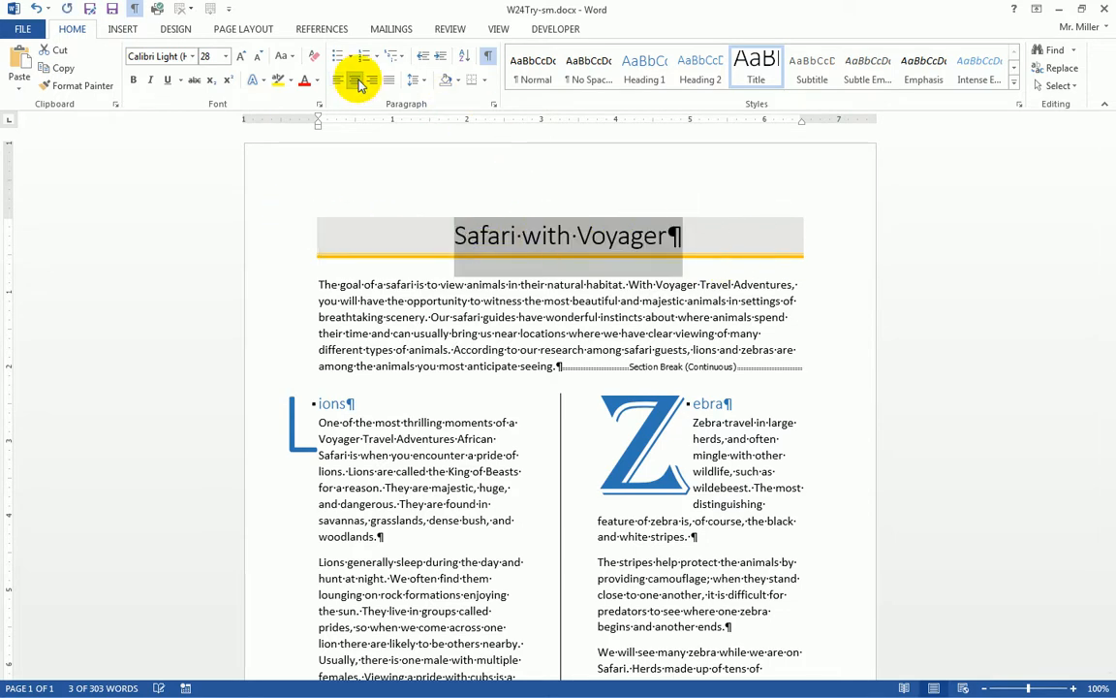
left_click(522, 235)
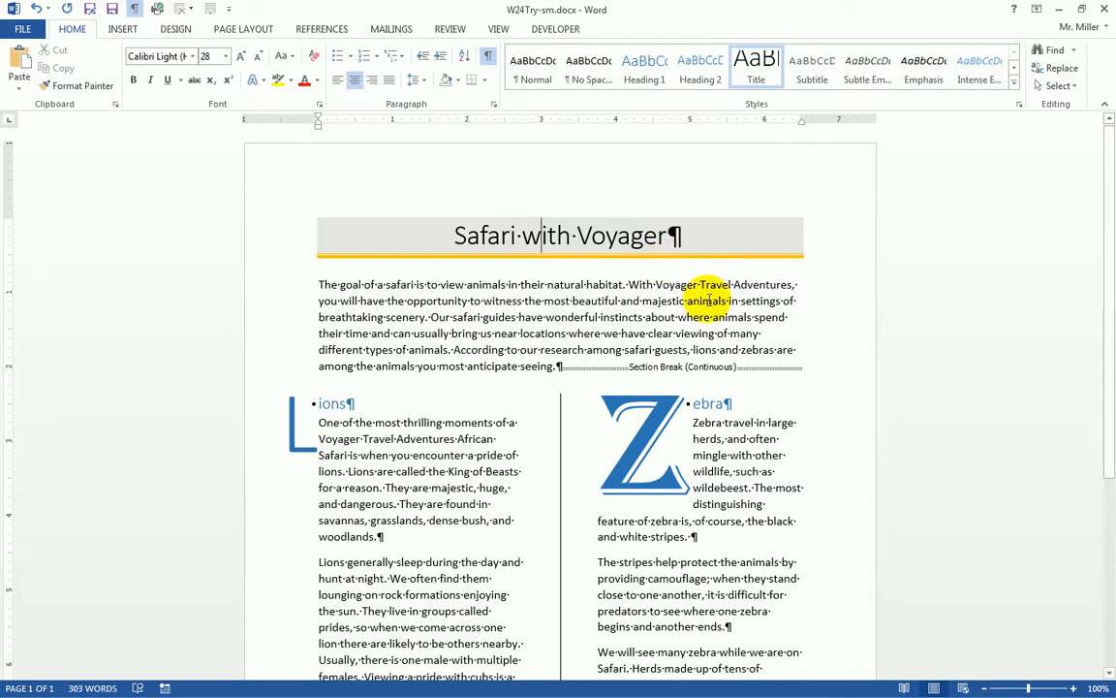
left_click(113, 9)
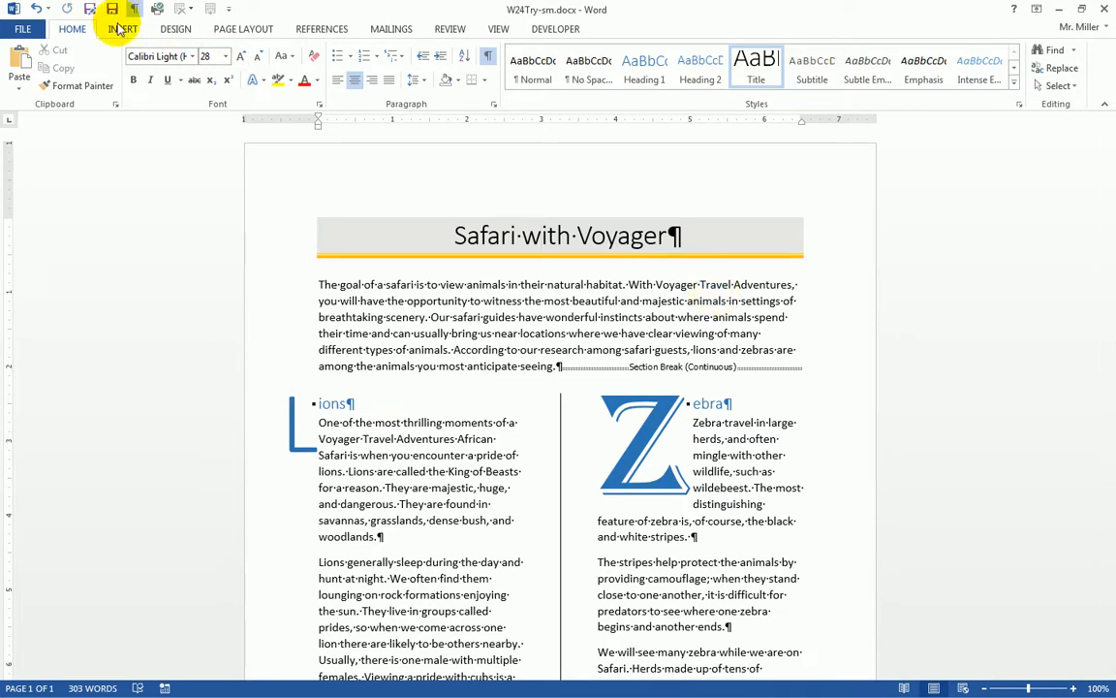